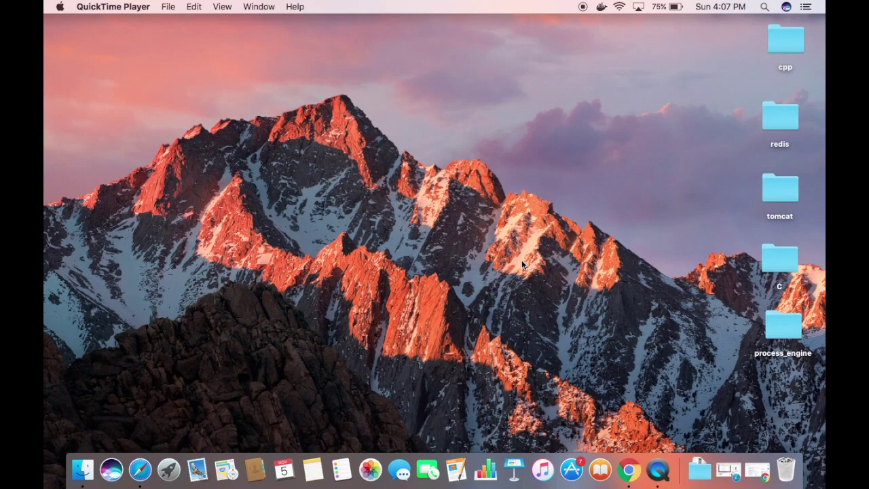
Launch Chrome and go to postgresql.org from the Google results for 'postgresql'.
click(630, 469)
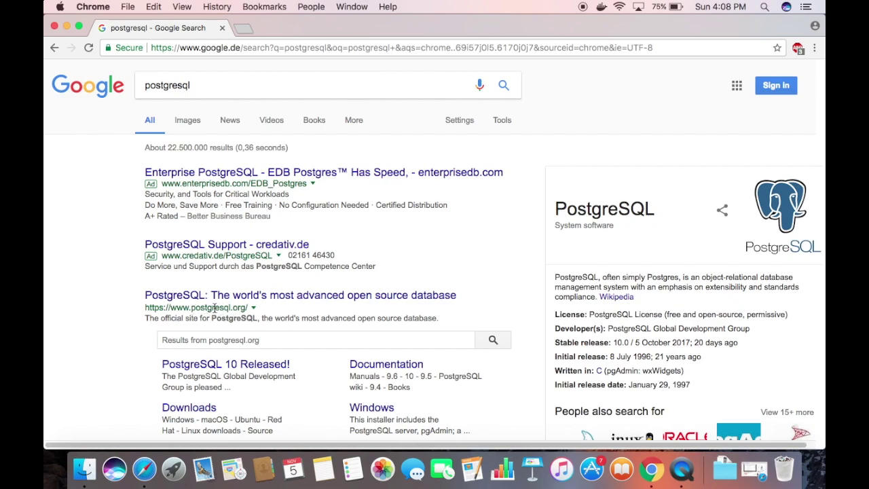
click(233, 298)
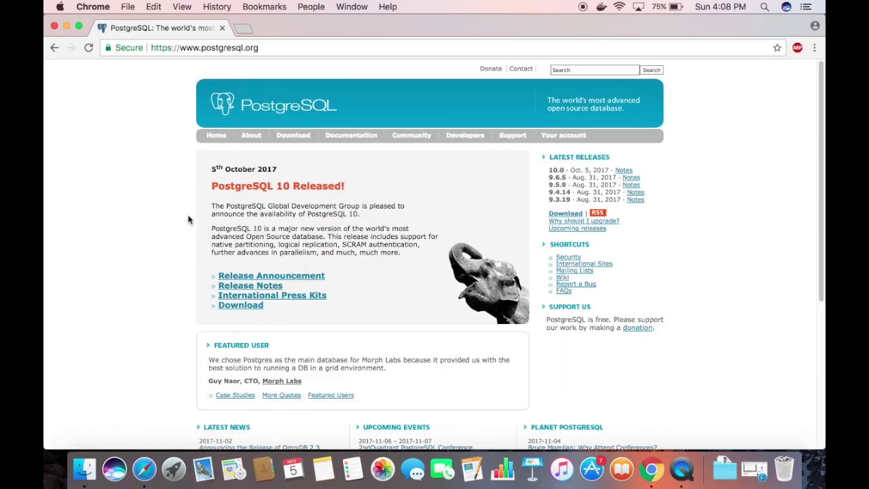
Go to the macOS download page and find the EnterpriseDB interactive installer section.
click(293, 138)
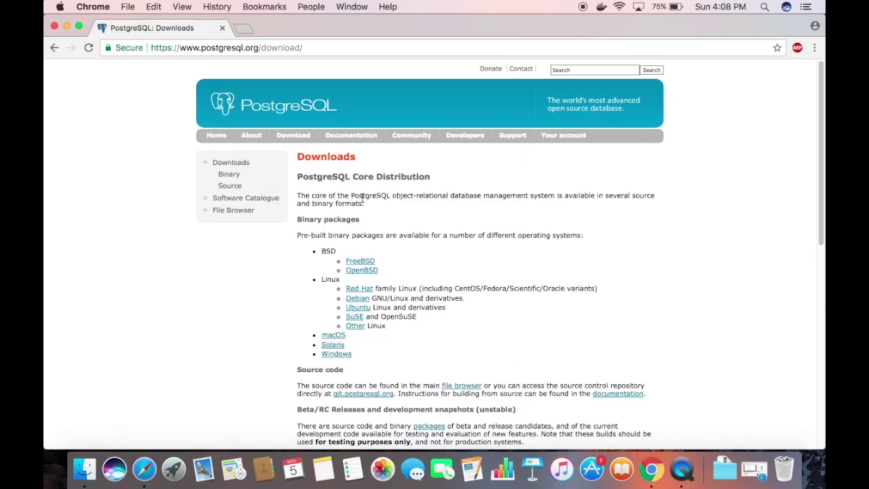
click(332, 336)
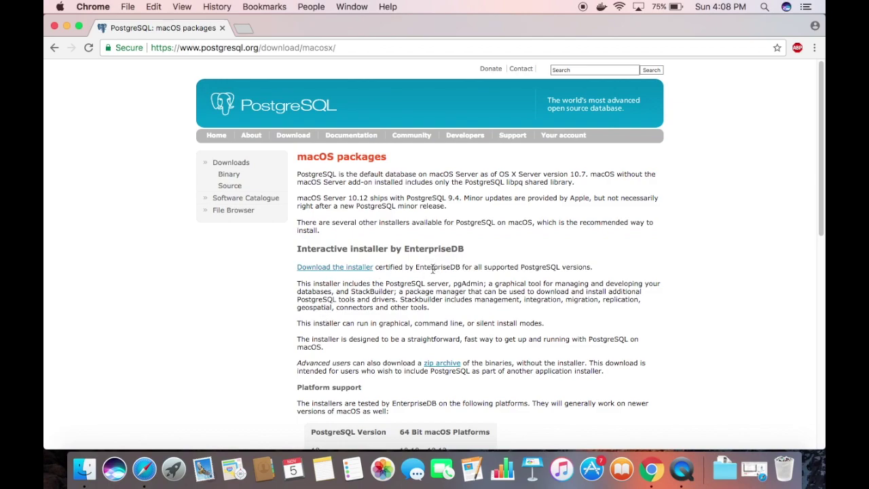
scroll(434, 270, down, 1)
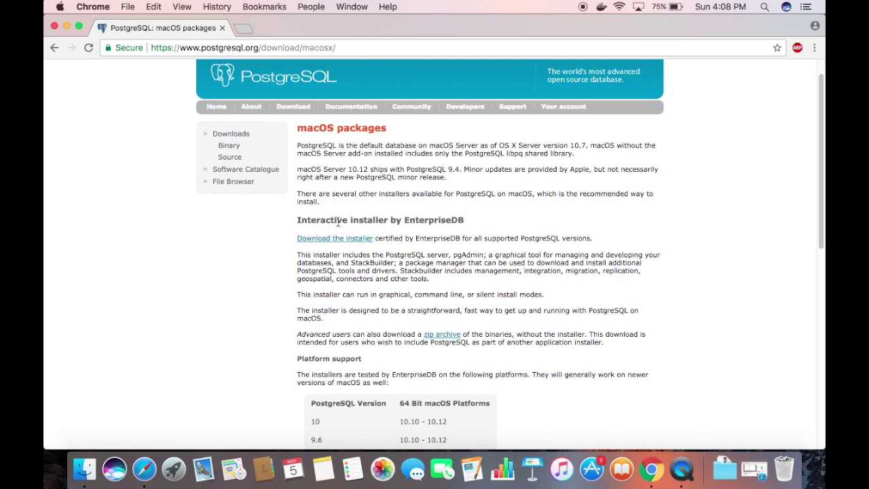
triple_click(413, 221)
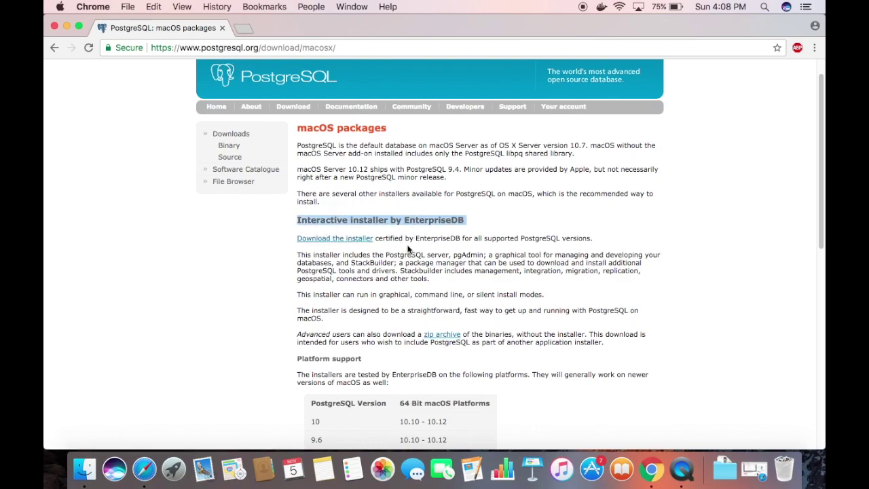
Scroll down to the Postgres.app section and follow its link to postgresapp.com.
scroll(381, 275, down, 5)
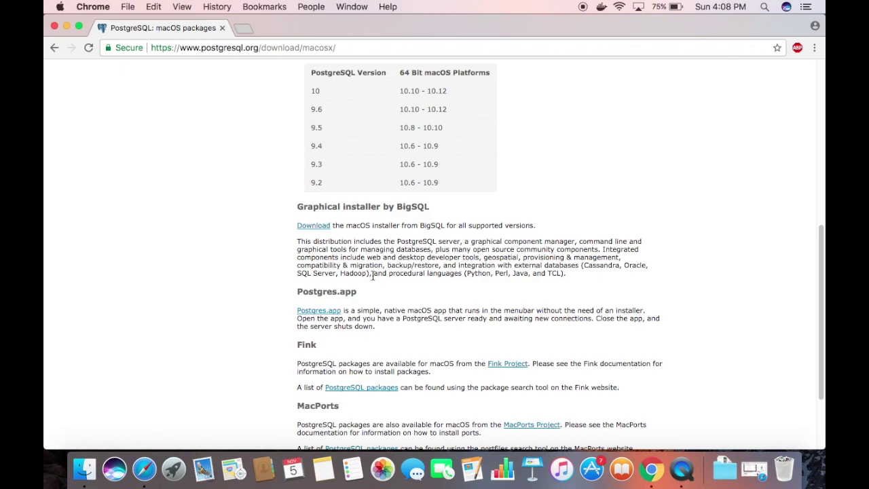
scroll(372, 276, down, 1)
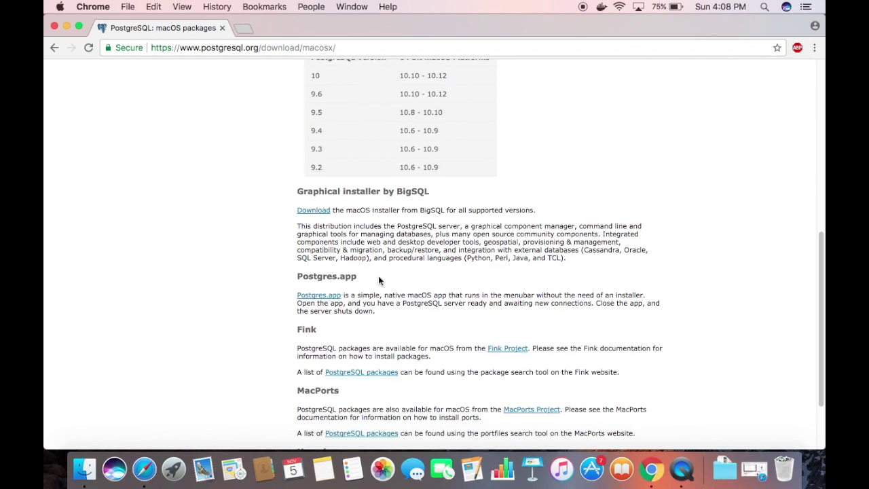
triple_click(320, 279)
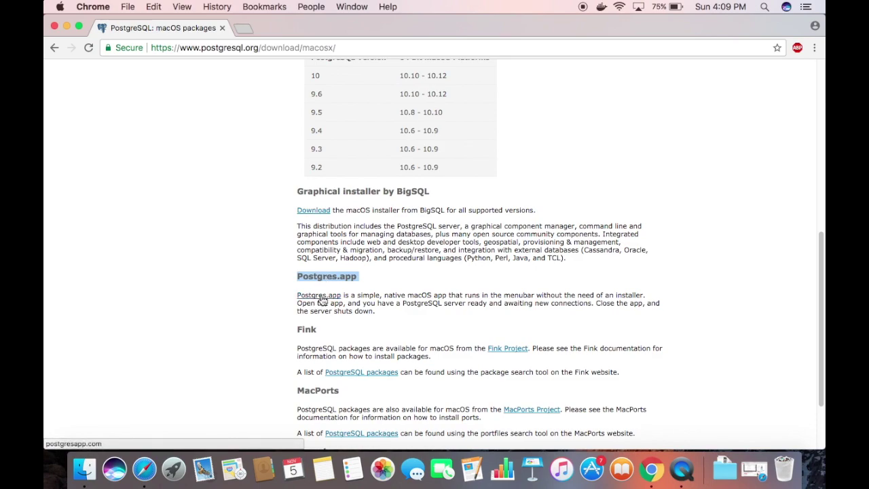
click(320, 298)
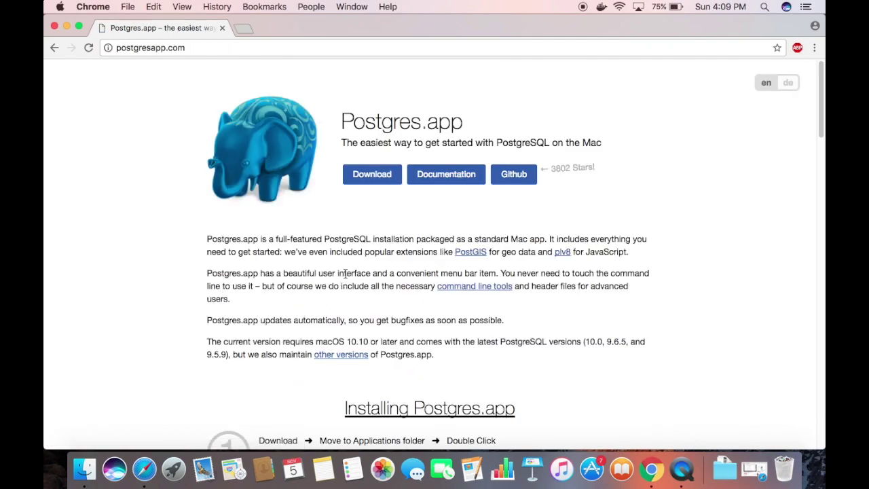
Download Postgres-2.1.dmg from postgresapp.com and open it from the download bar.
click(370, 178)
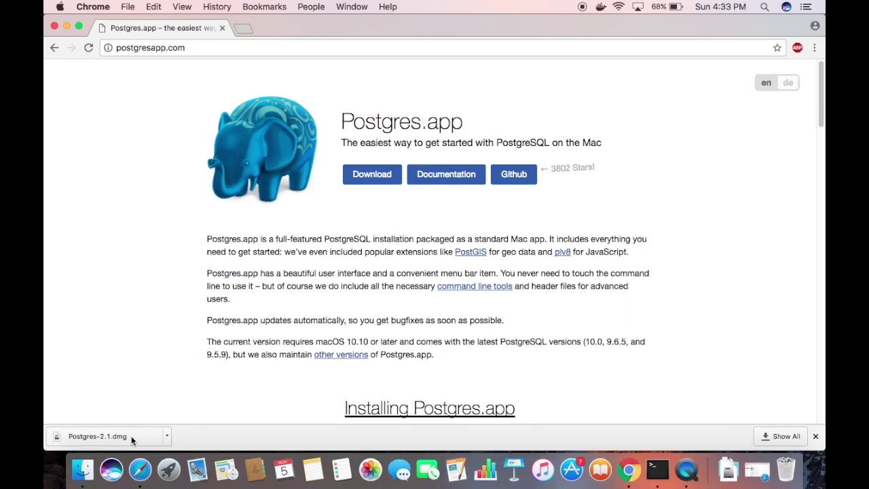
click(130, 436)
Copy Postgres from the Postgres-2.1 disk image into Applications and close the image window.
click(67, 27)
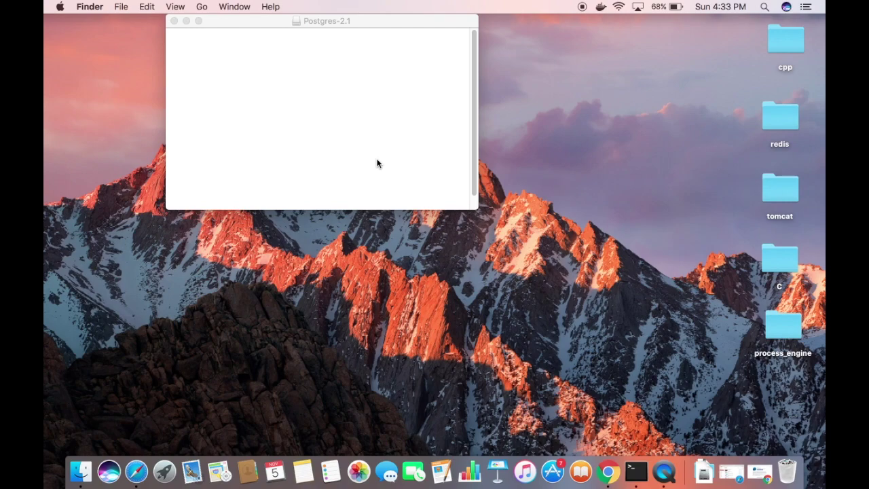
double_click(226, 128)
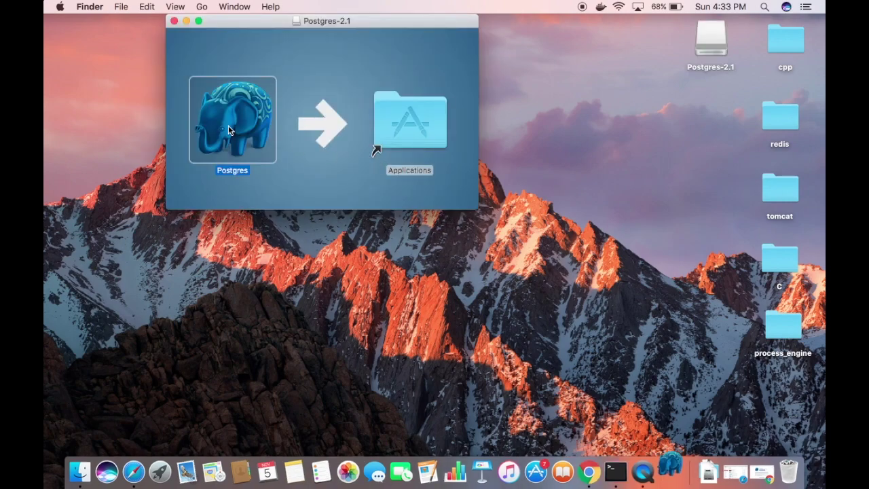
drag(234, 117, 402, 118)
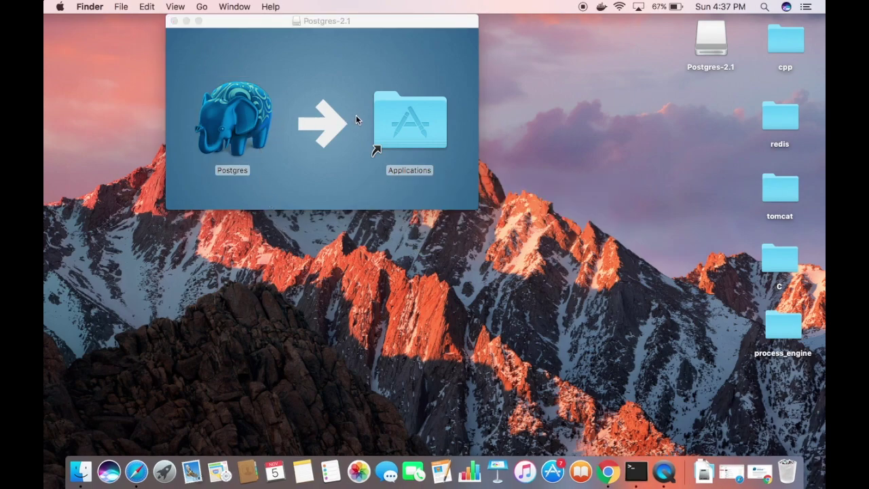
click(174, 21)
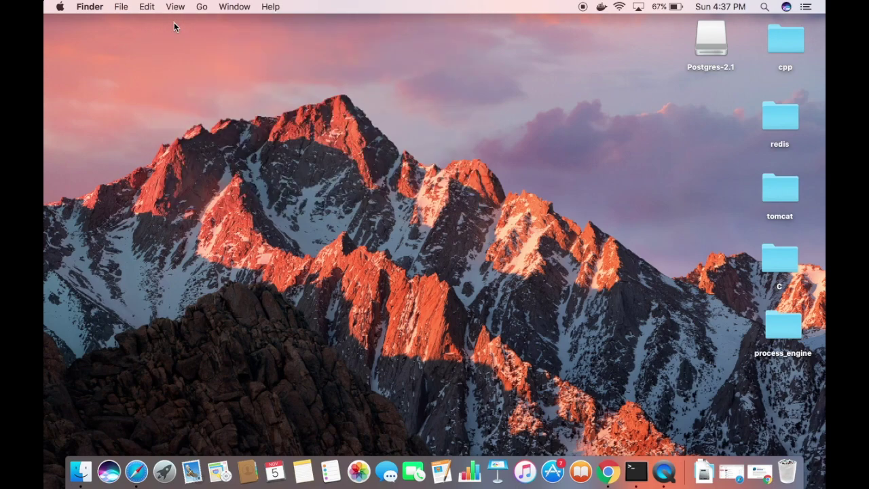
Start the Postgres app from Launchpad.
click(163, 473)
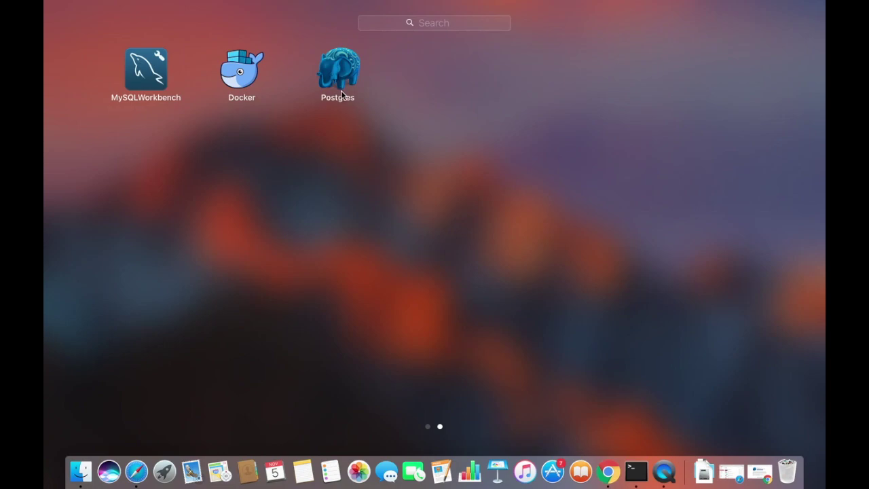
click(337, 77)
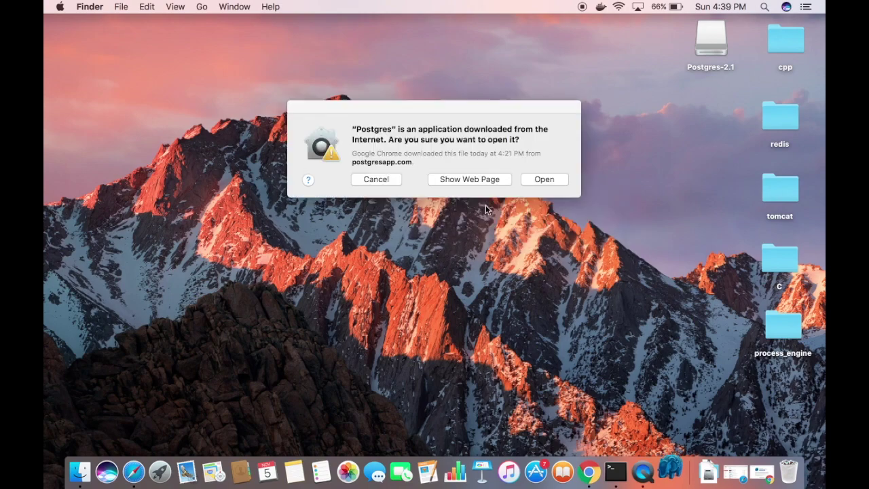
Approve opening Postgres, initialize the PostgreSQL 10 server, and return to postgresapp.com.
click(537, 181)
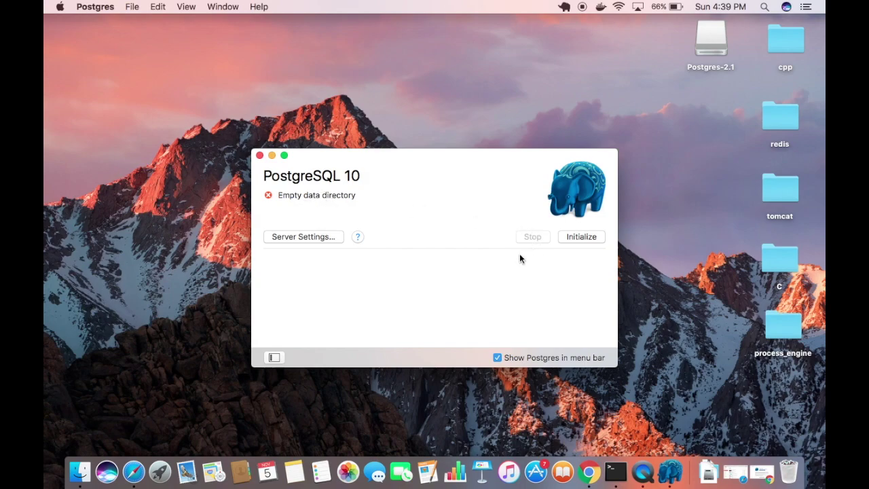
click(579, 239)
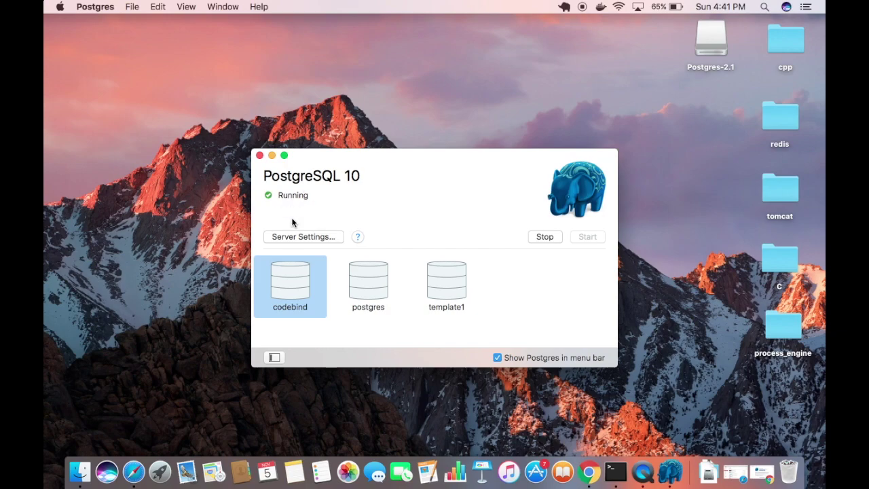
click(599, 478)
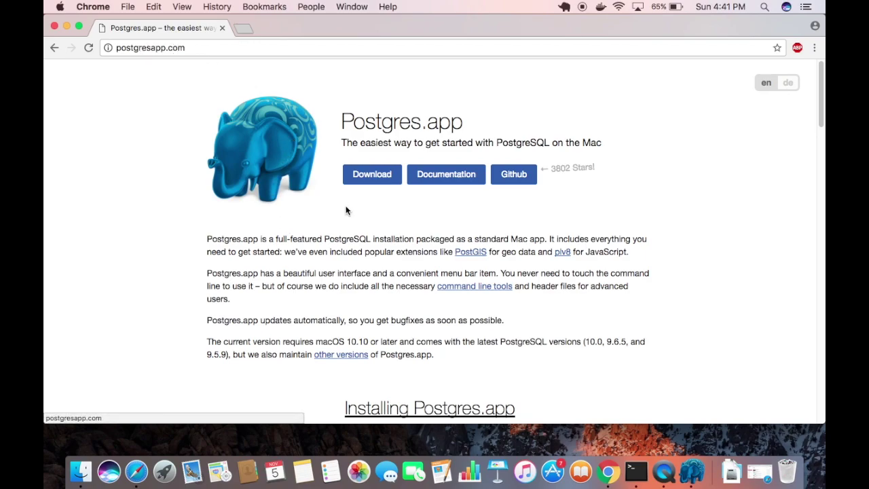
Read through the Installing Postgres.app steps, selecting words in steps 2 and 3.
scroll(340, 249, down, 10)
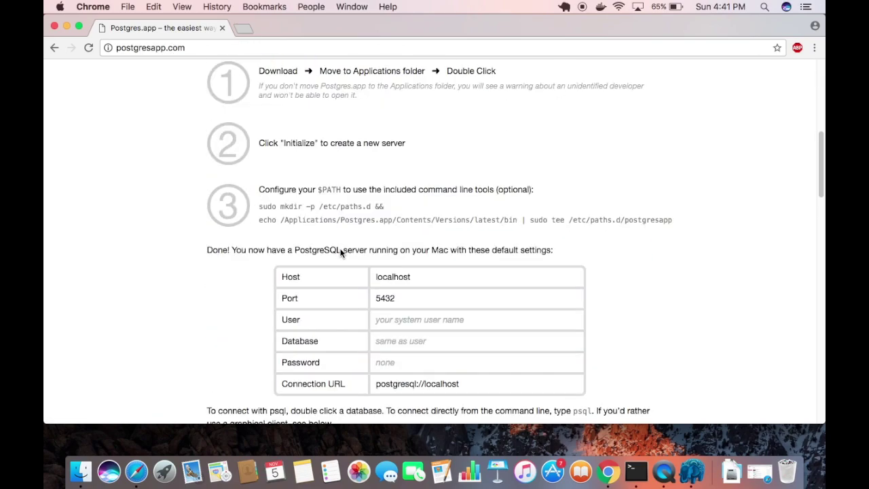
scroll(342, 253, up, 2)
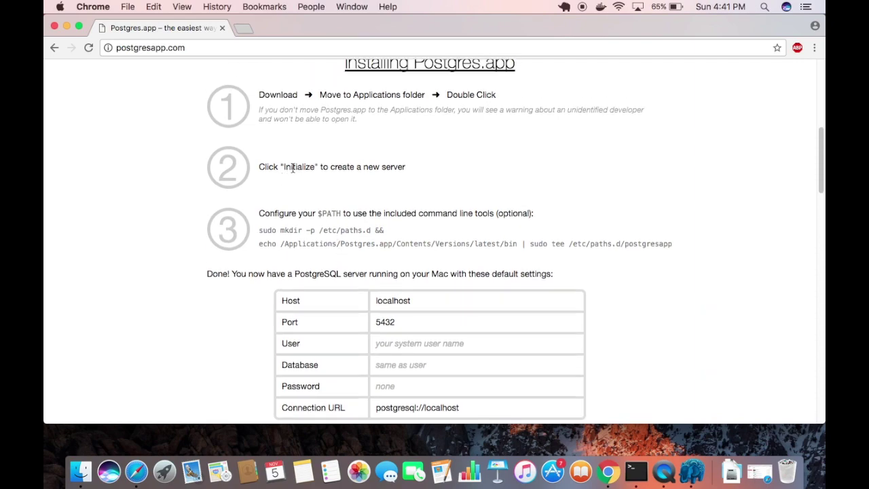
double_click(298, 167)
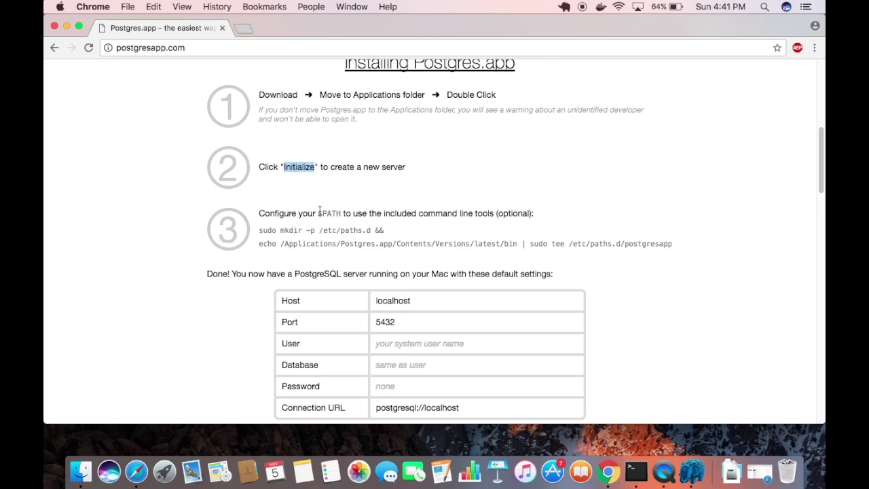
drag(260, 232, 364, 233)
click(526, 232)
double_click(667, 246)
click(668, 246)
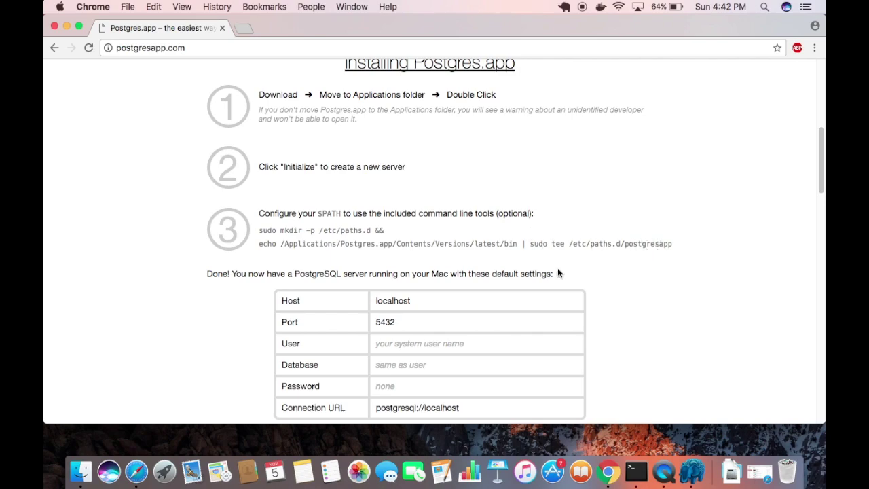
Open a Terminal window, then select the two step 3 PATH command lines in Chrome.
click(640, 474)
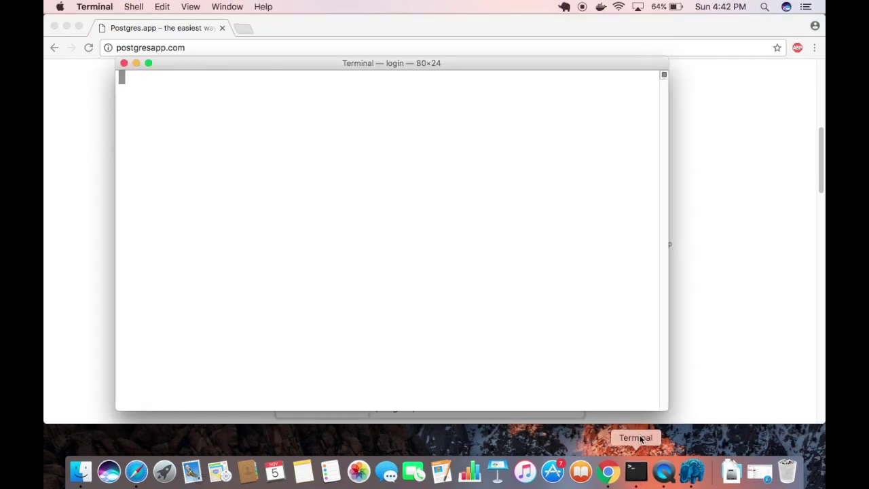
click(719, 306)
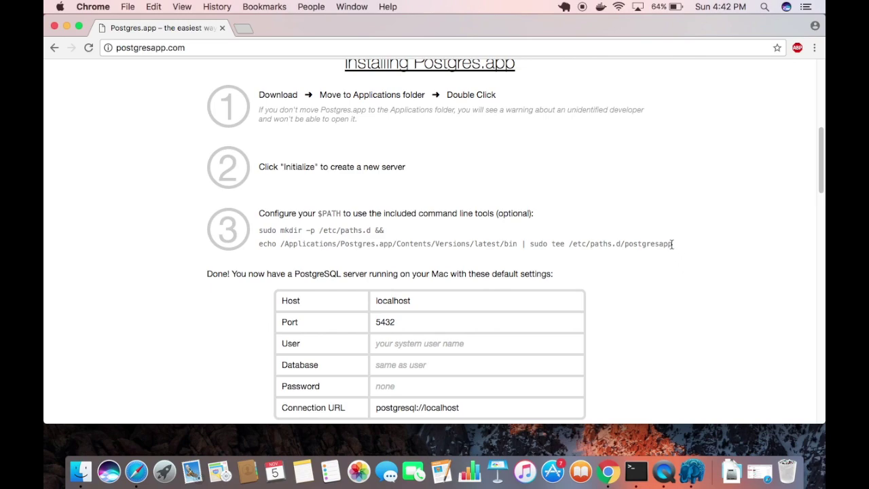
mouse_move(674, 245)
mouse_down()
mouse_move(393, 244)
mouse_move(260, 231)
mouse_move(525, 231)
mouse_move(662, 249)
mouse_up()
double_click(261, 230)
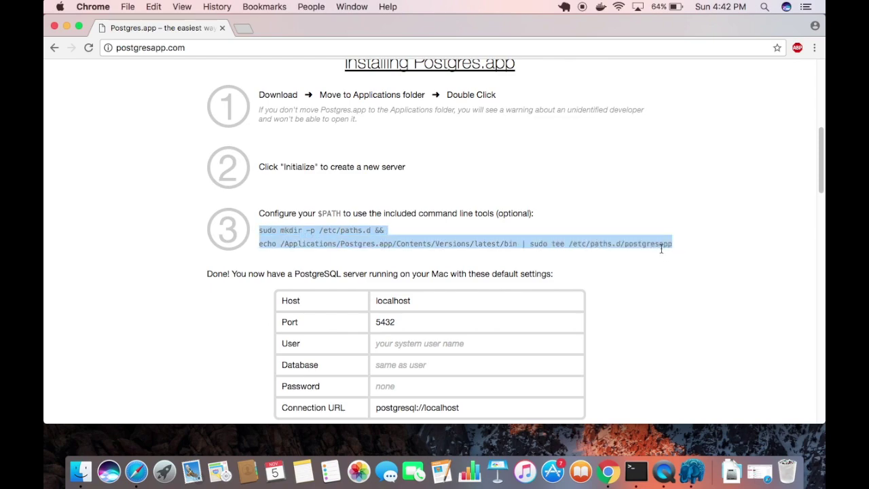
Run the sudo command writing the Postgres.app bin path to /etc/paths.d/postgresapp, then try psql.
key(super+c)
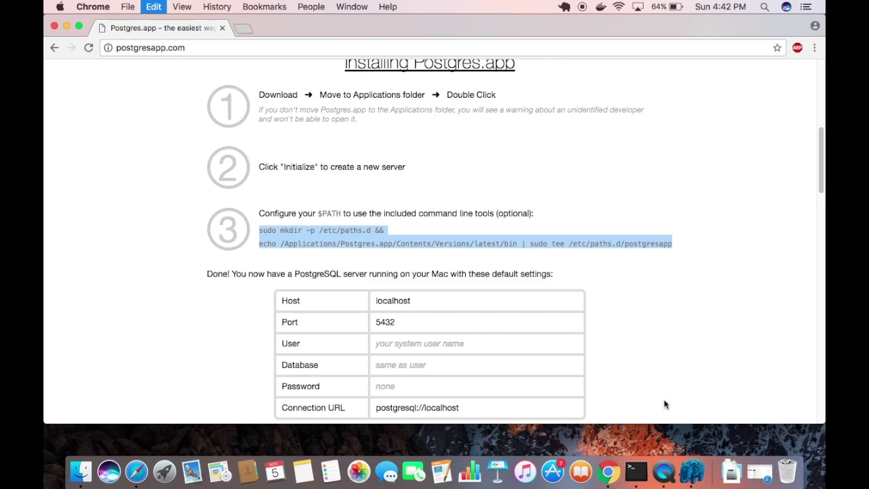
click(636, 470)
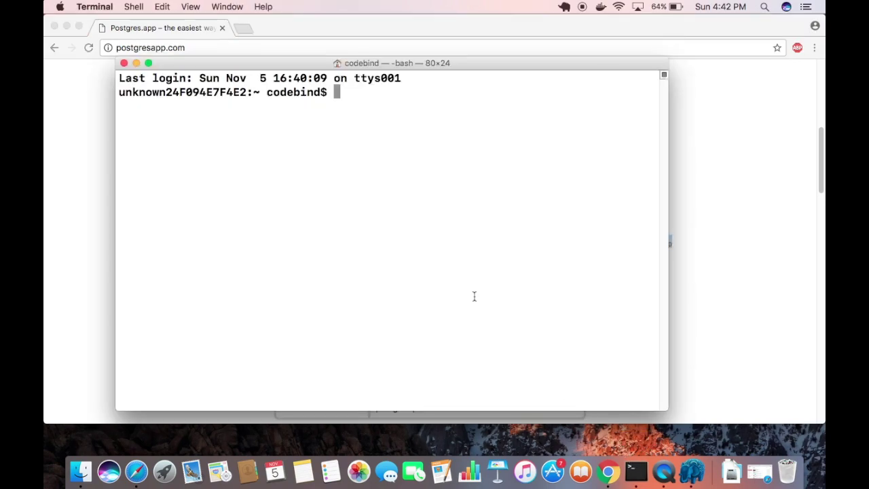
key(super+v)
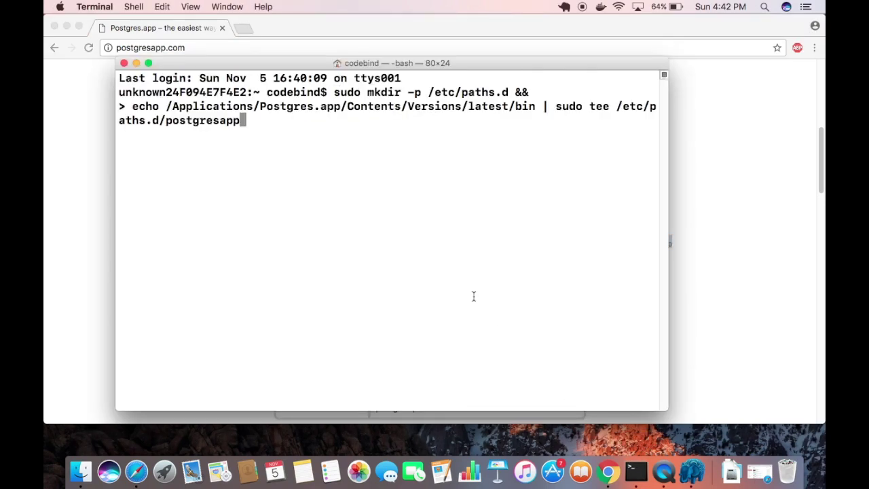
key(Return)
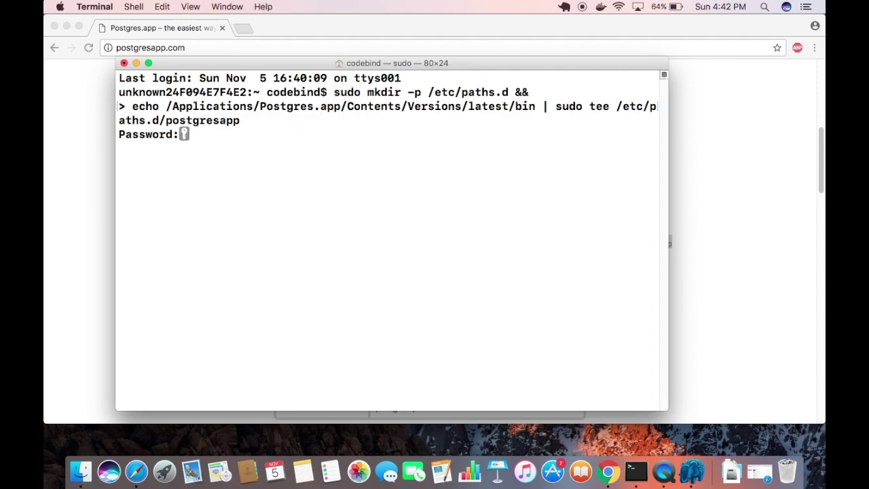
key(Return)
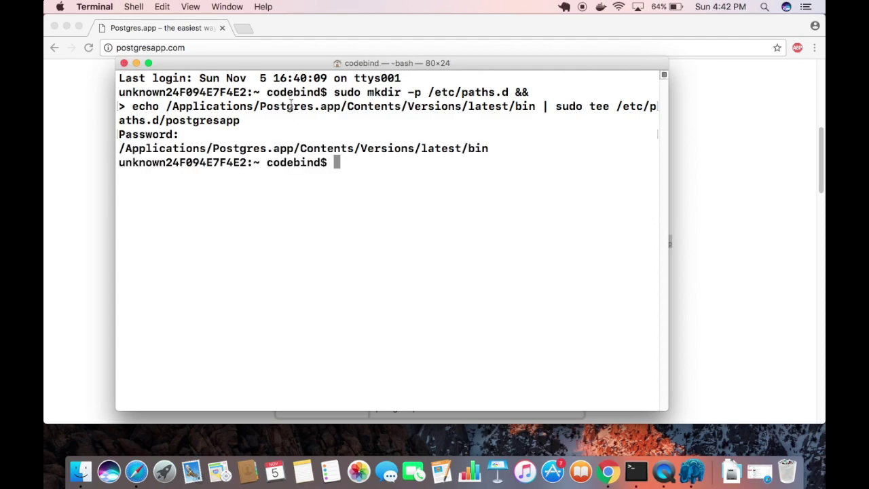
triple_click(277, 140)
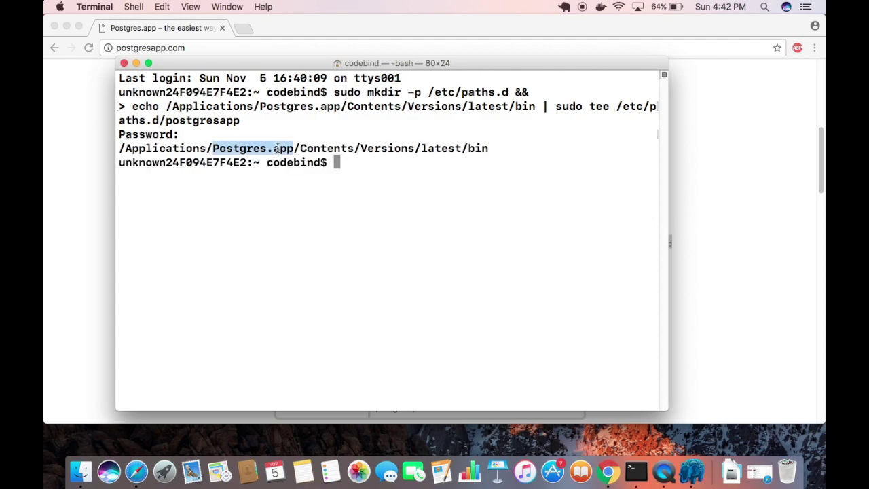
click(358, 180)
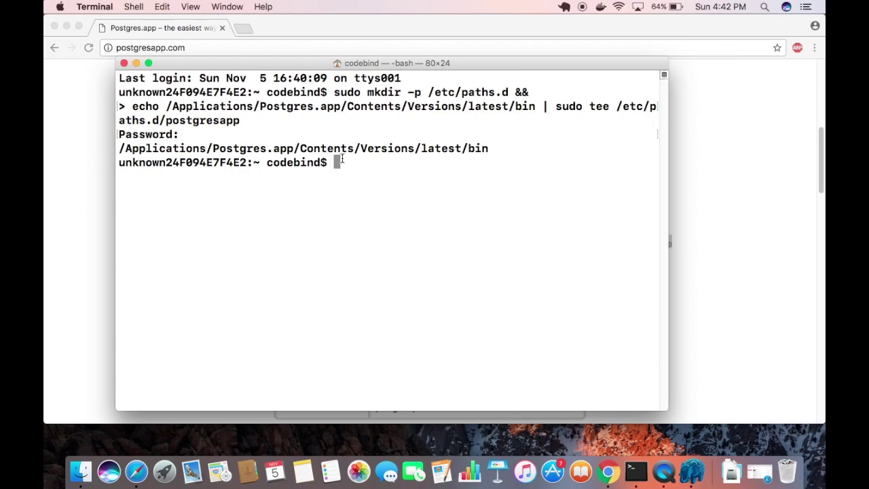
text(psql)
key(Return)
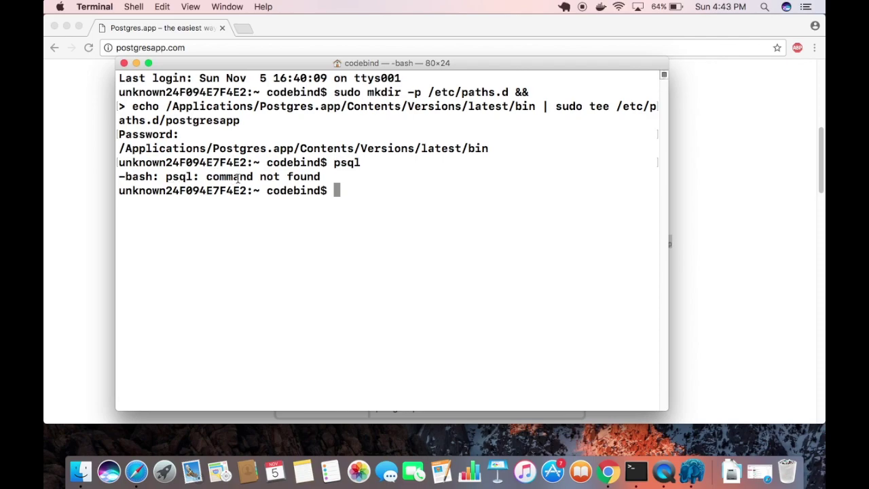
Close Terminal, open a fresh Terminal window, and scroll the Postgres.app instructions page.
click(125, 64)
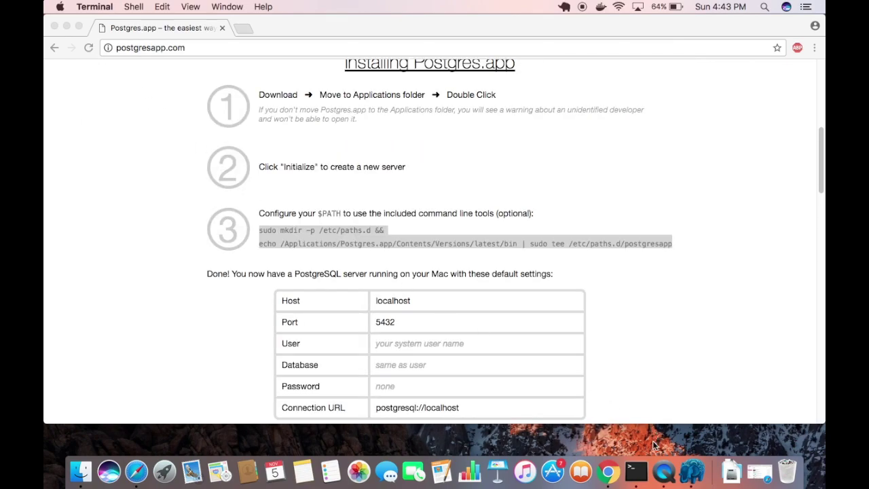
click(637, 472)
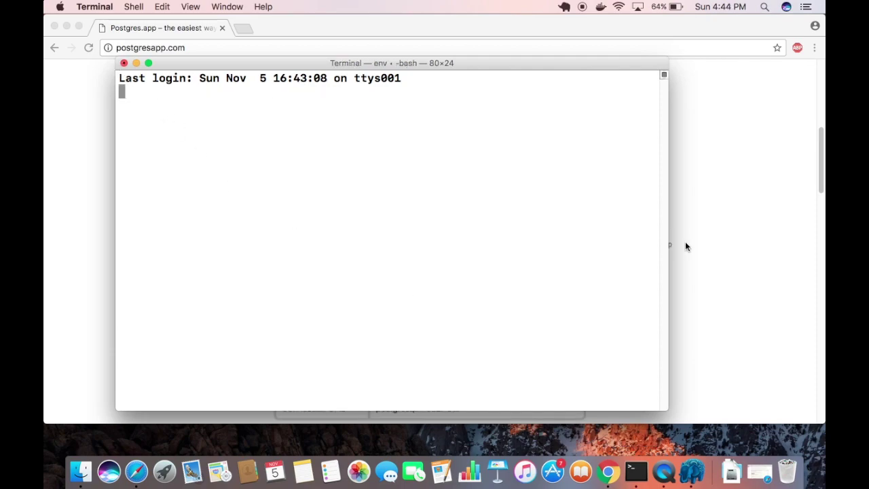
click(692, 241)
scroll(682, 258, down, 4)
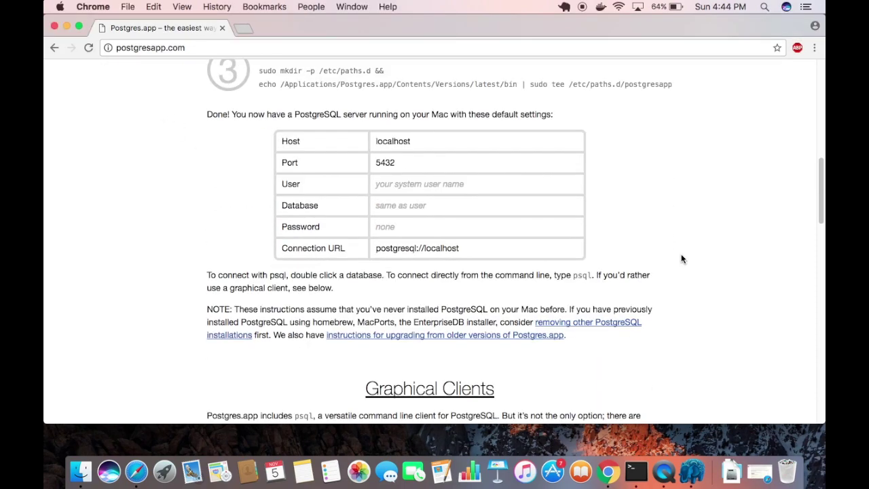
scroll(683, 259, down, 4)
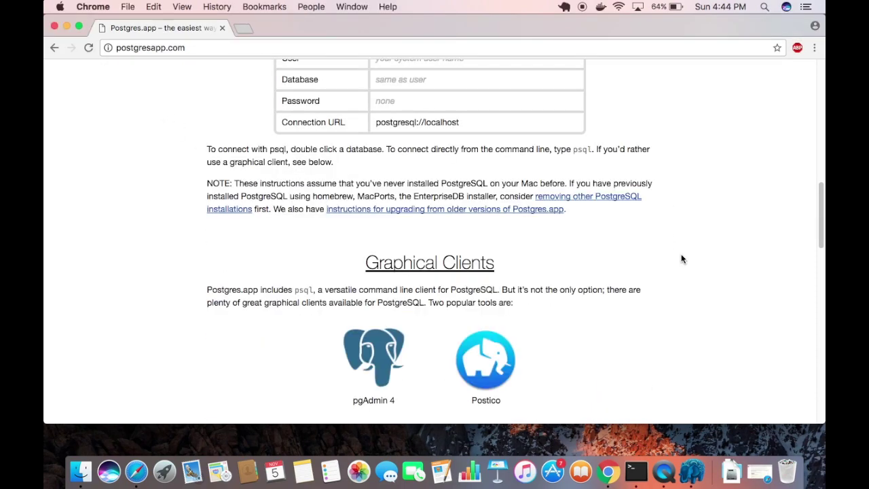
Check the server's databases in Postgres.app, then begin 'psql -U' in Terminal.
click(66, 27)
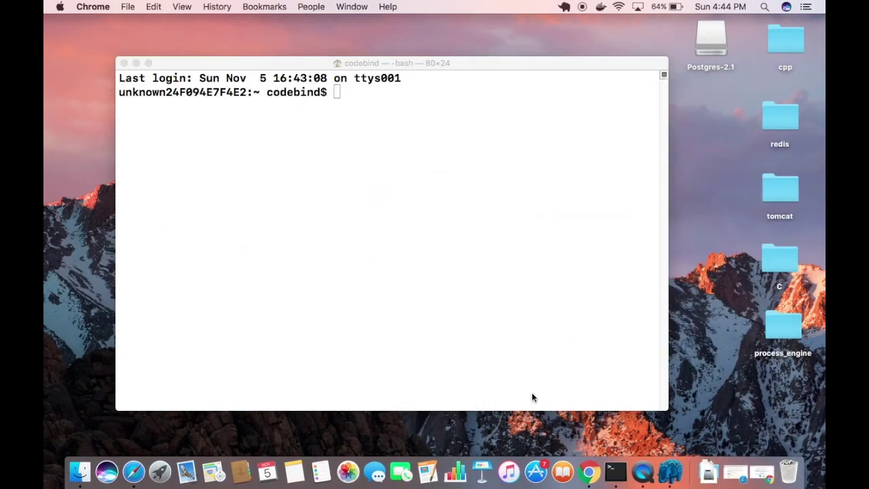
click(672, 478)
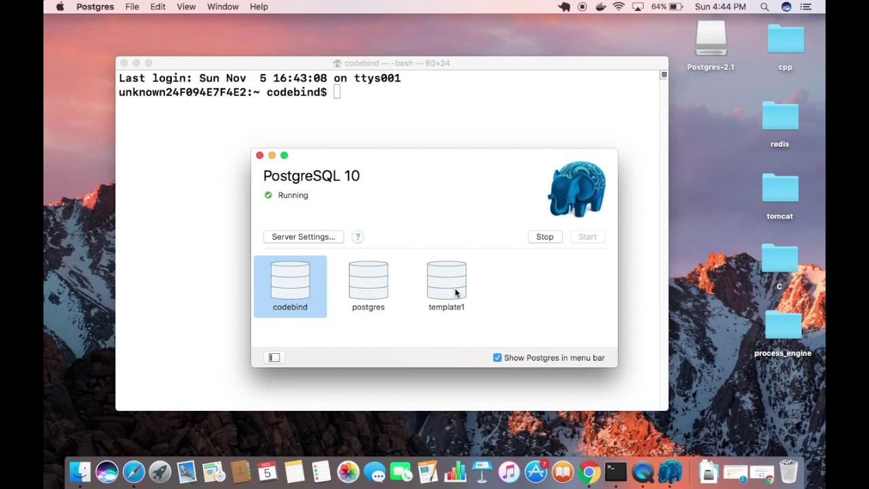
click(403, 116)
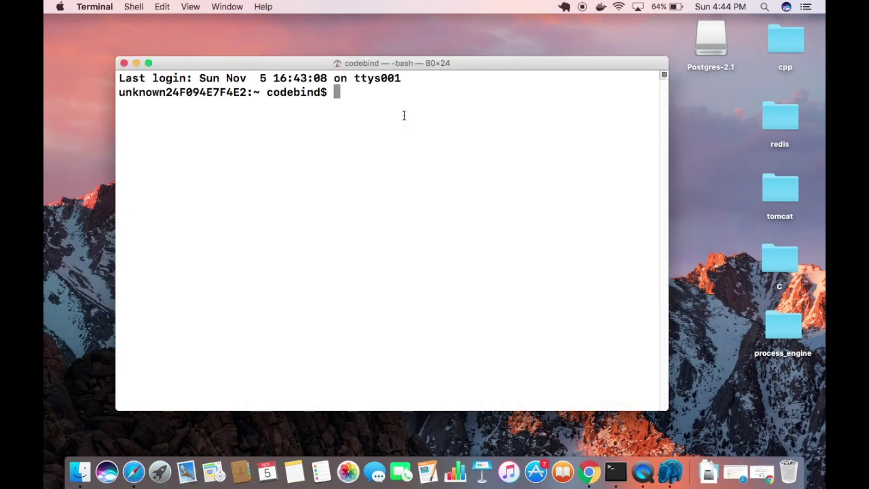
text(psql -U)
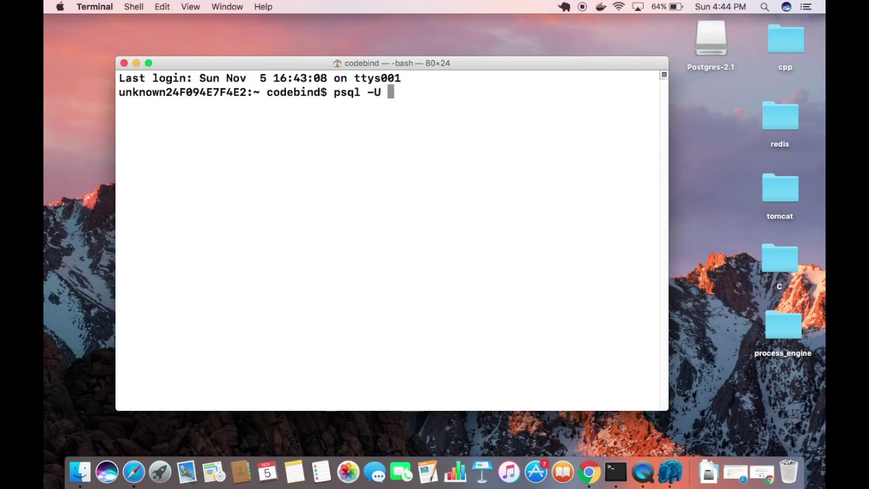
Complete the command as 'psql -U postgres' and run it to connect as postgres.
drag(407, 115, 439, 146)
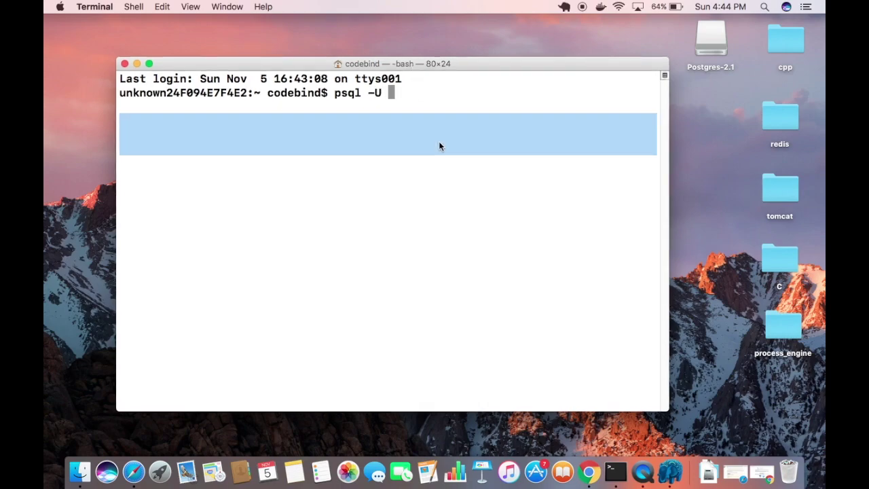
click(670, 471)
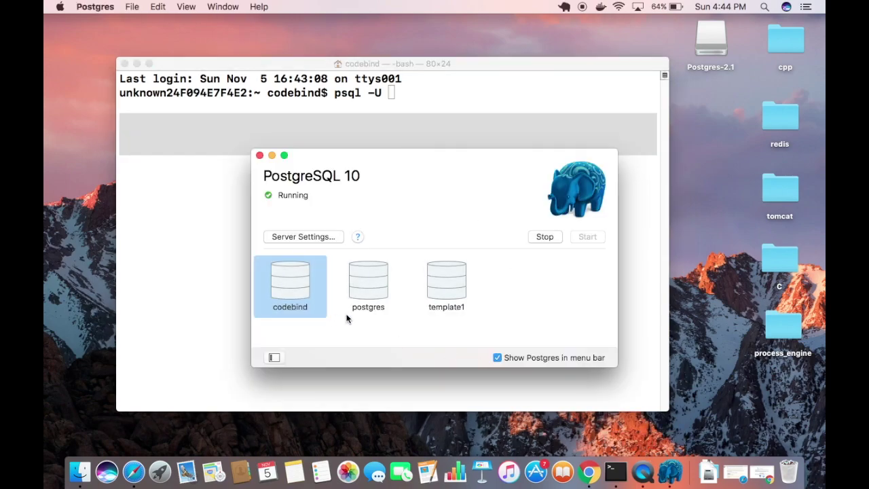
click(404, 100)
text(postgres)
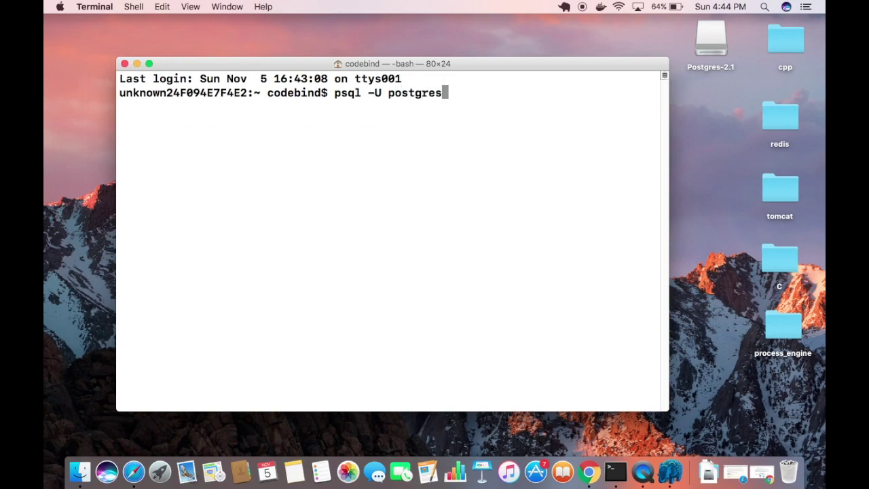
key(Return)
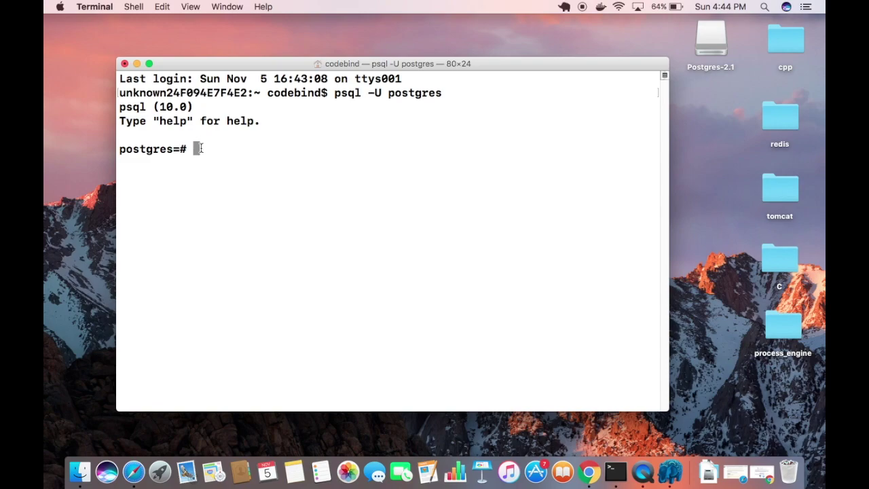
Run \list in psql and point out each database: codebind, postgres, template0, template1.
text(/)
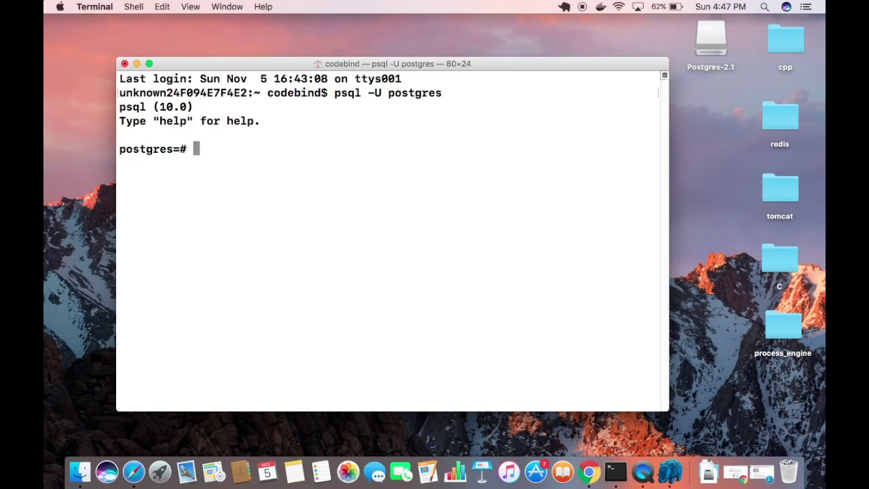
text(\list)
key(Return)
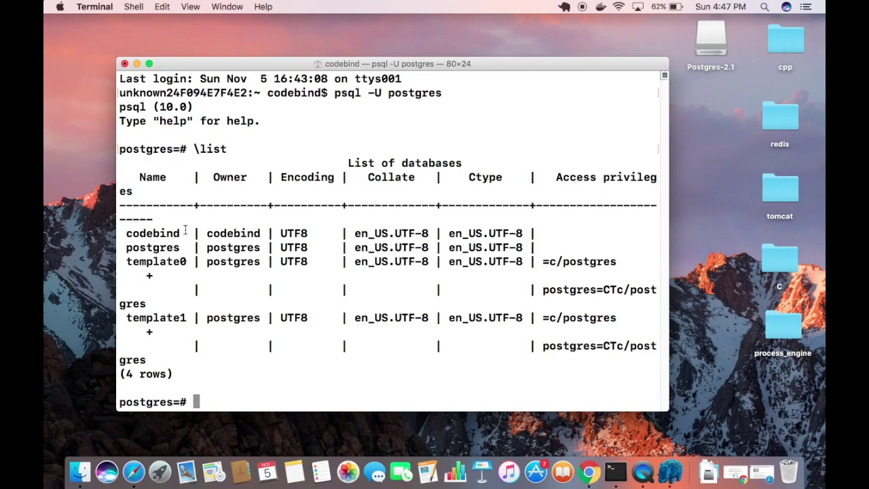
double_click(160, 234)
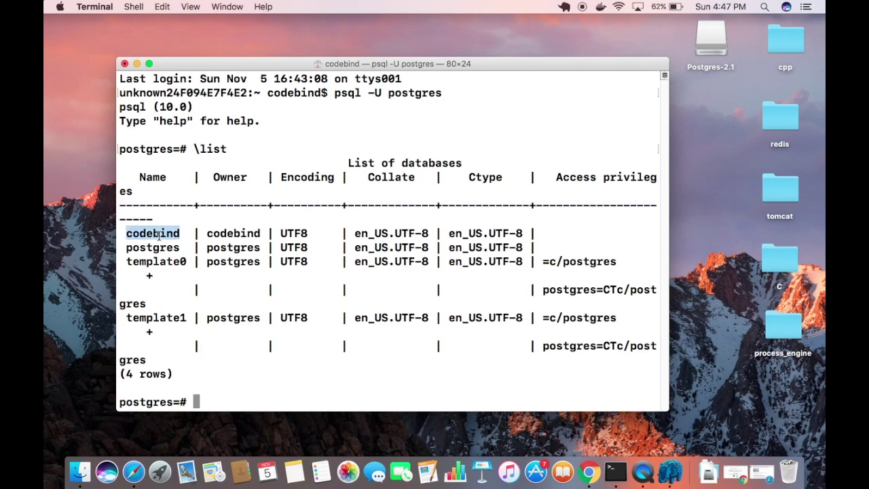
double_click(154, 249)
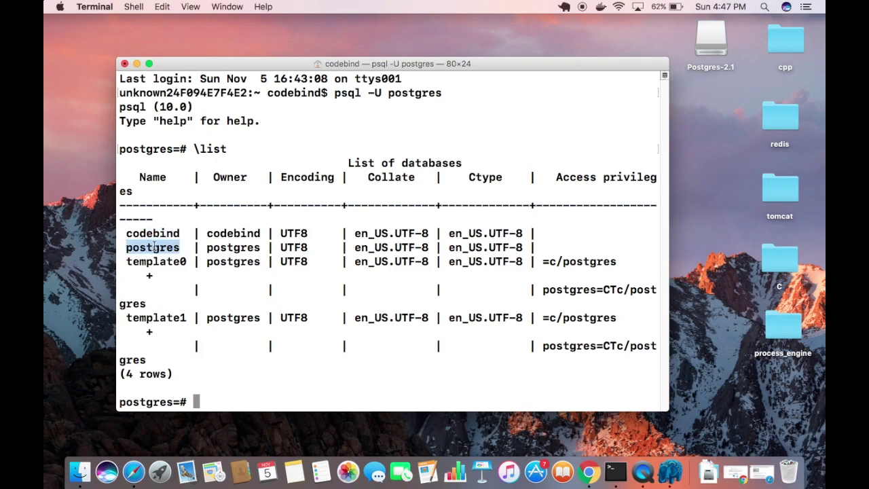
double_click(157, 235)
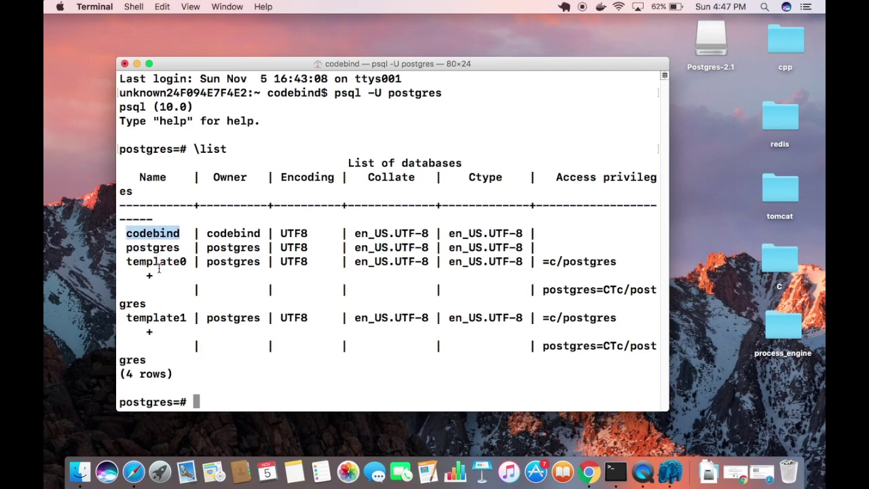
double_click(149, 262)
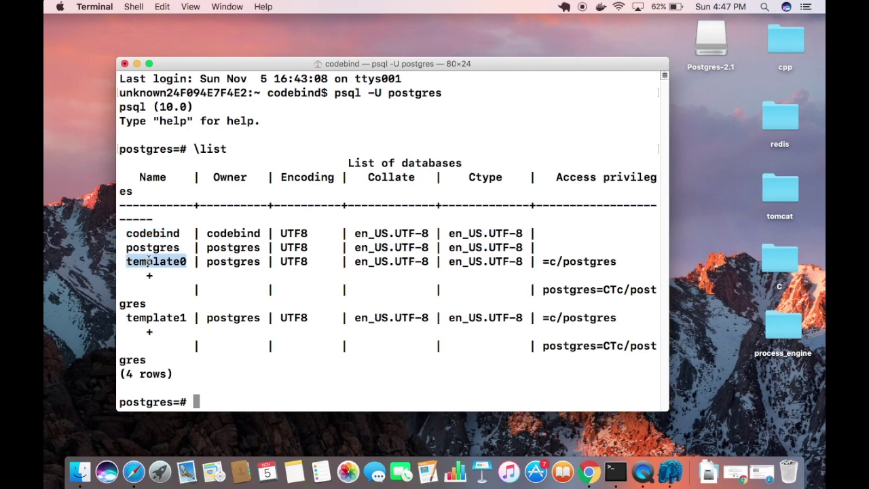
triple_click(156, 319)
click(159, 324)
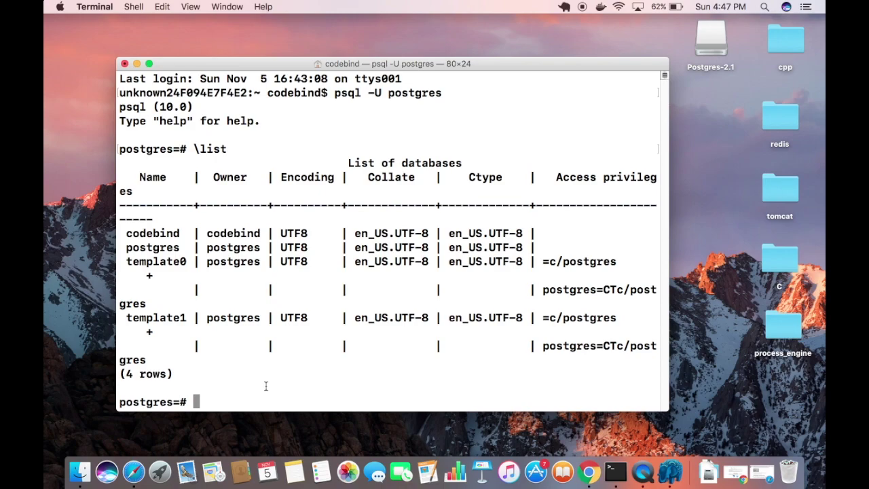
Create a new database with CREATE DATABASE testdb;.
text(CREATE DATABASE)
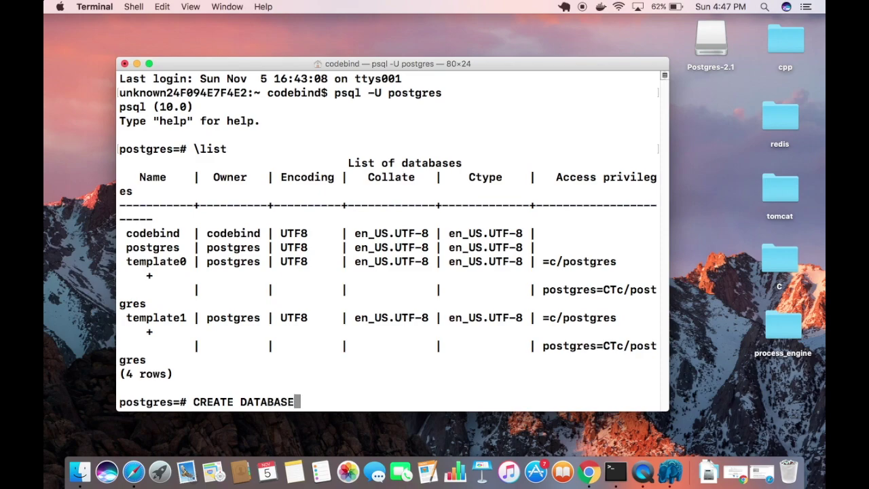
text( testdb)
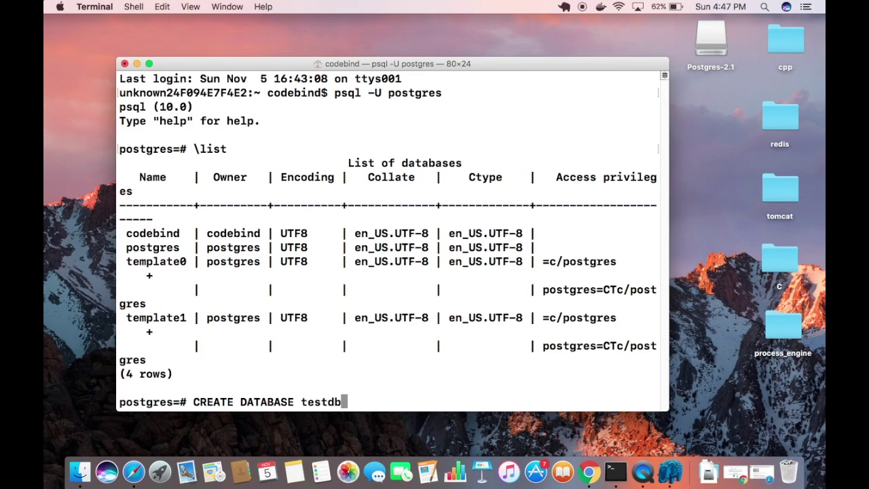
text(;)
key(Return)
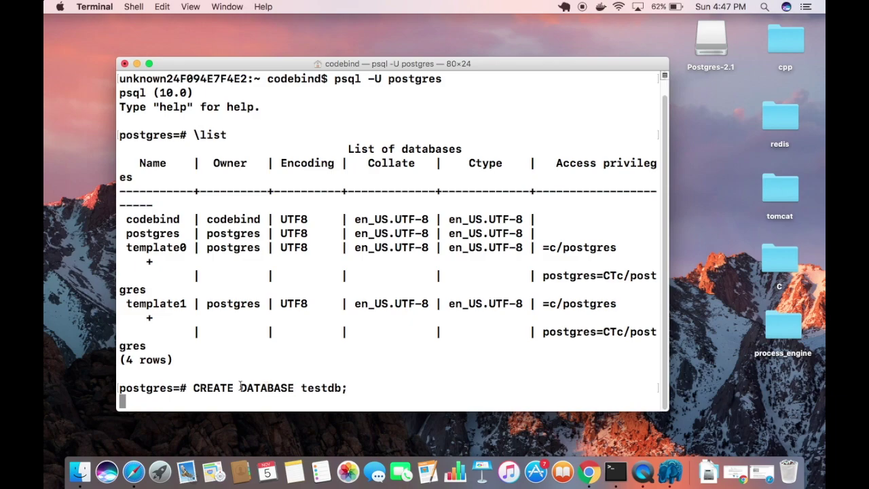
triple_click(144, 391)
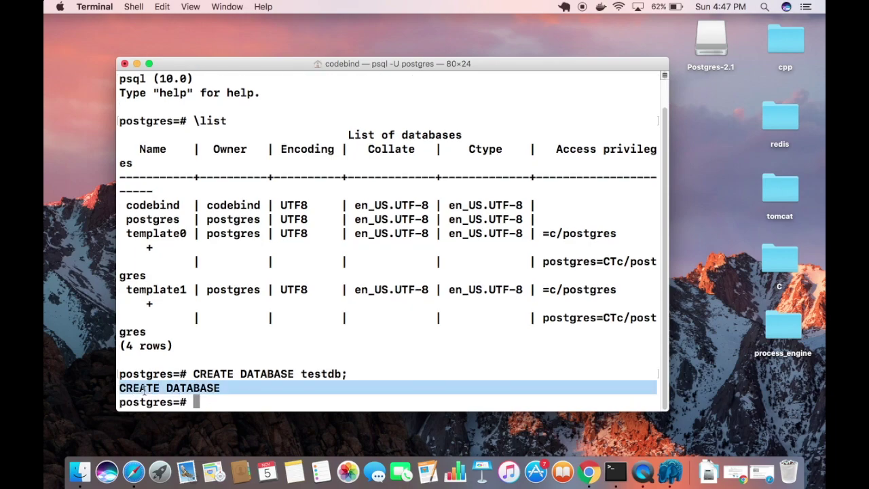
click(235, 398)
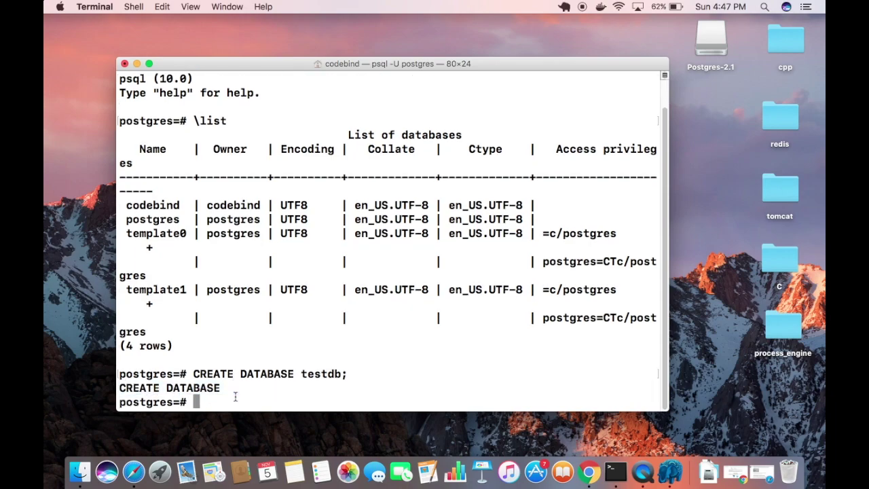
Rerun \list to confirm testdb now appears among five databases.
key(Up)
key(Up)
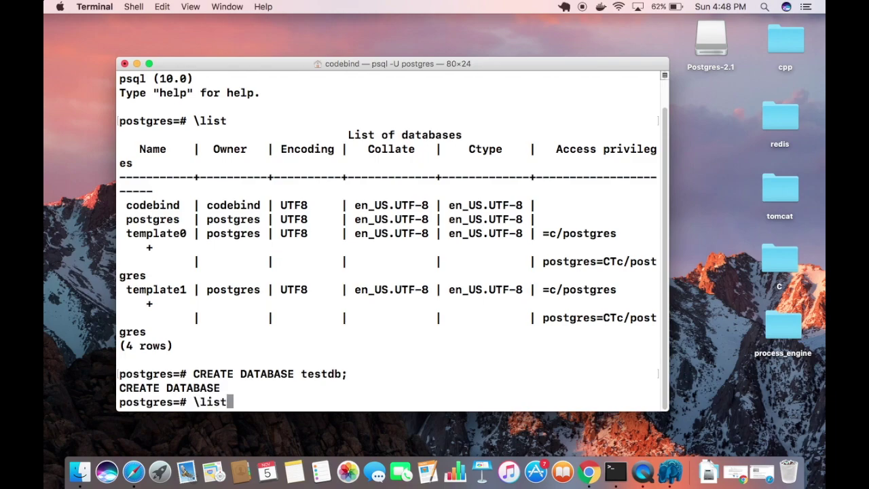
key(Return)
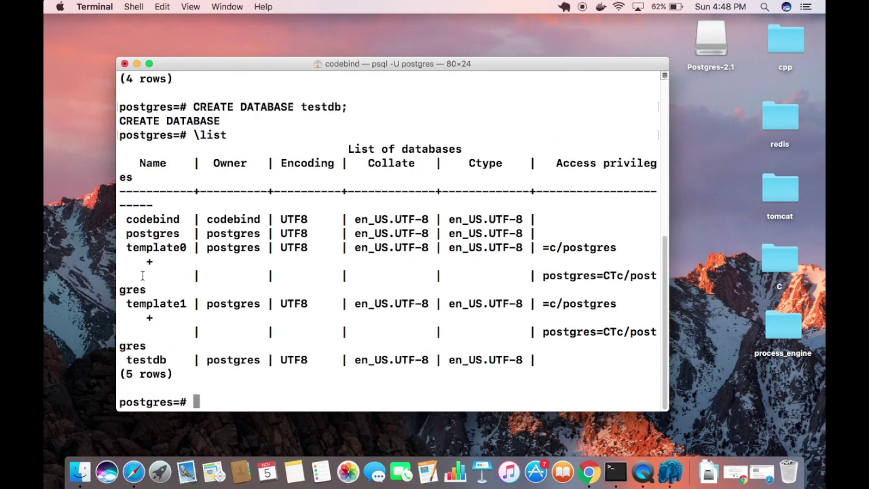
double_click(149, 359)
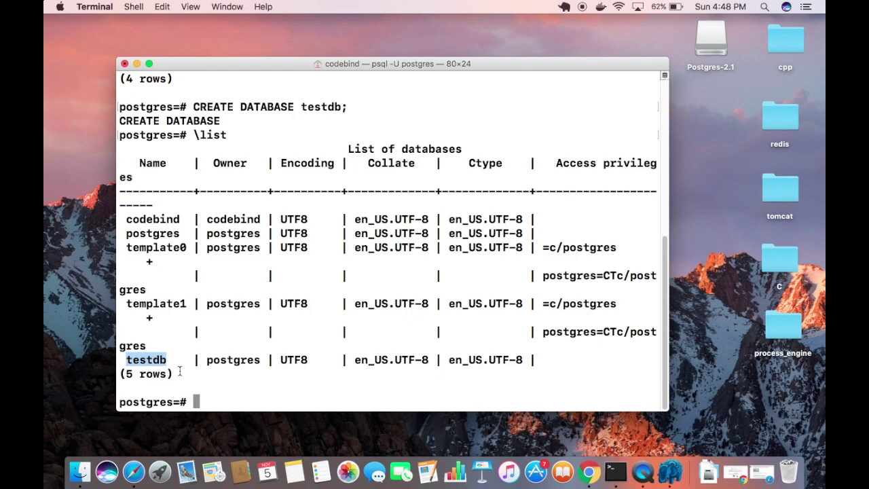
click(229, 386)
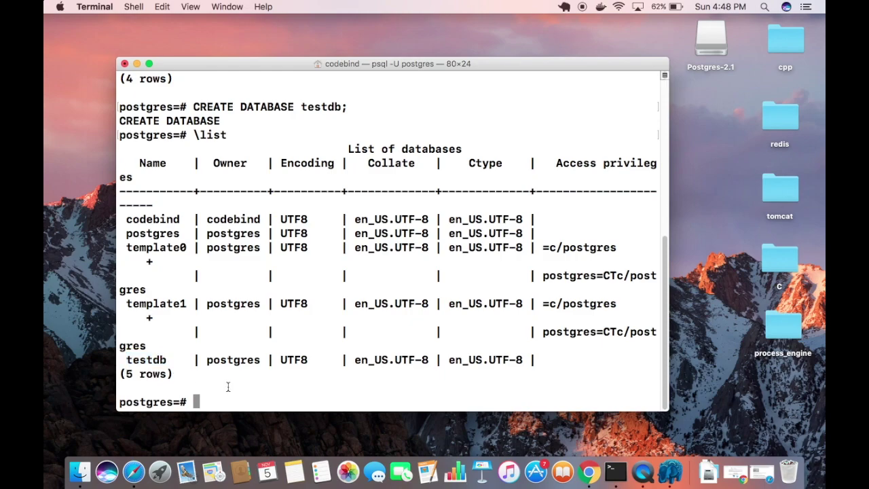
Connect the psql session to testdb with \connect testdb;.
text(\connect testd)
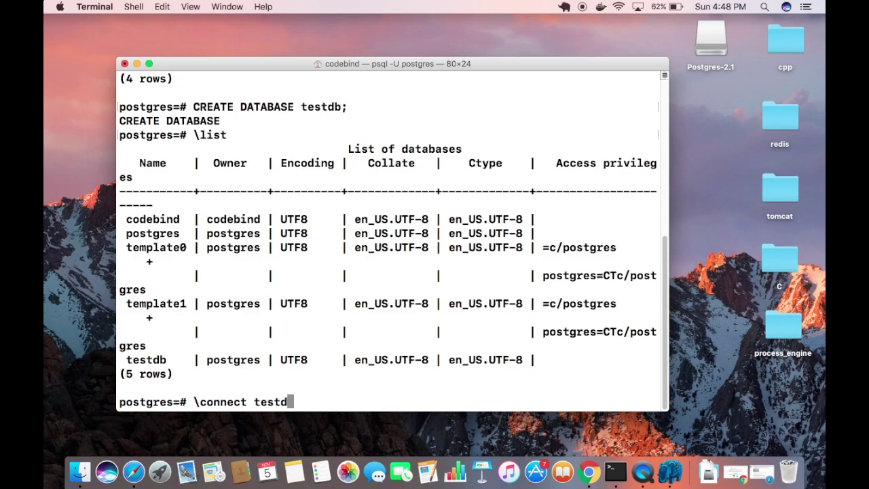
text(b;)
key(Return)
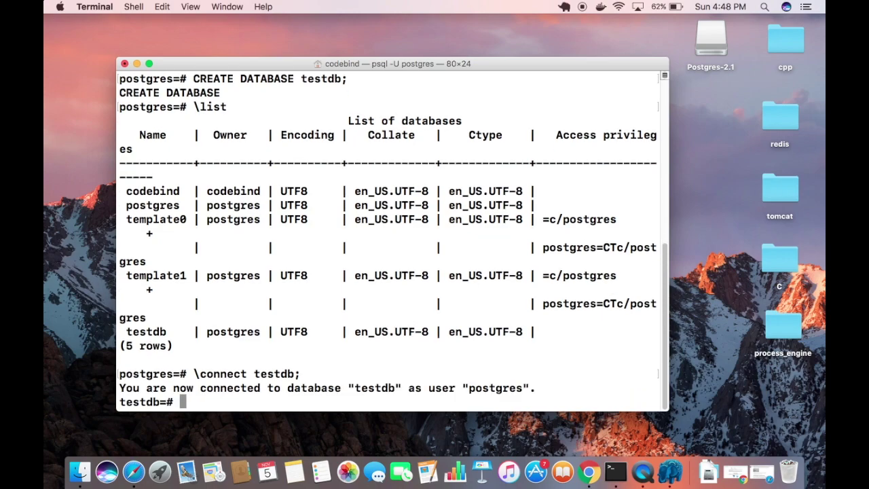
double_click(134, 402)
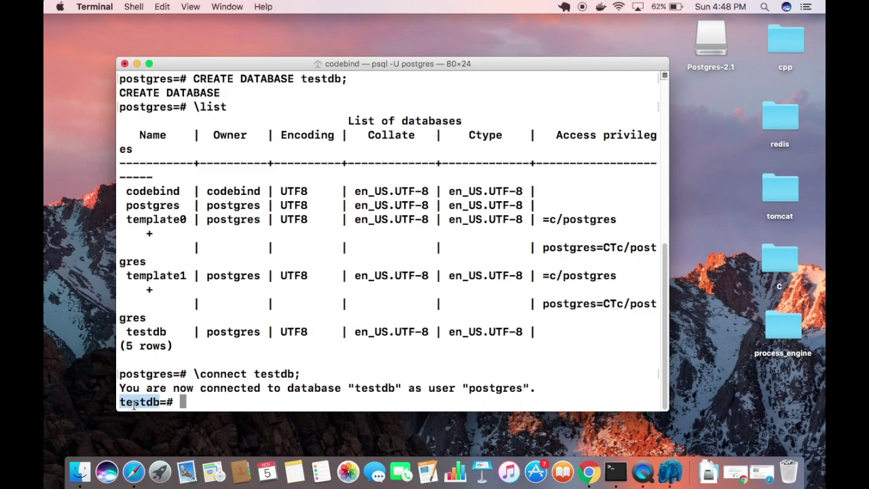
click(199, 402)
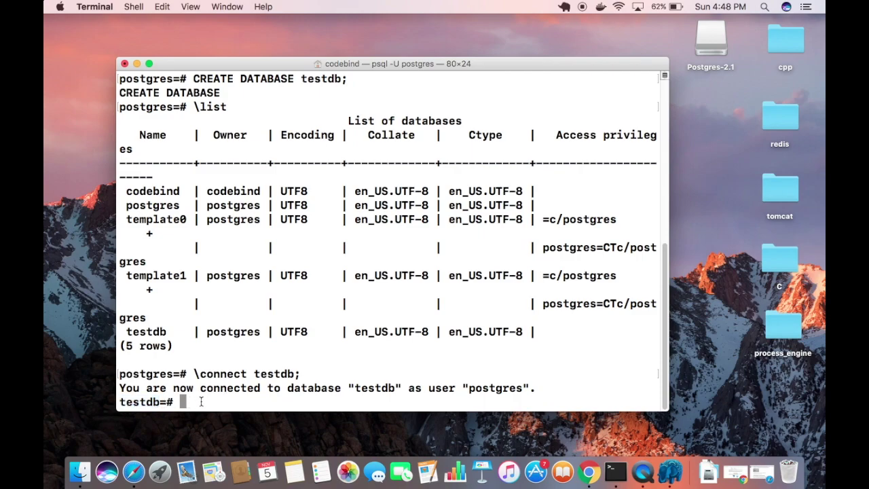
double_click(147, 375)
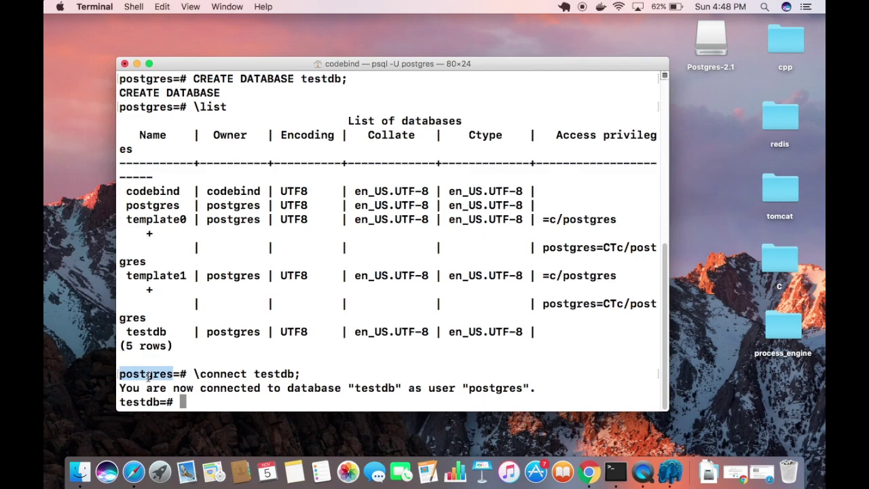
Edit the recalled connect command to switch back to the postgres database.
key(Up)
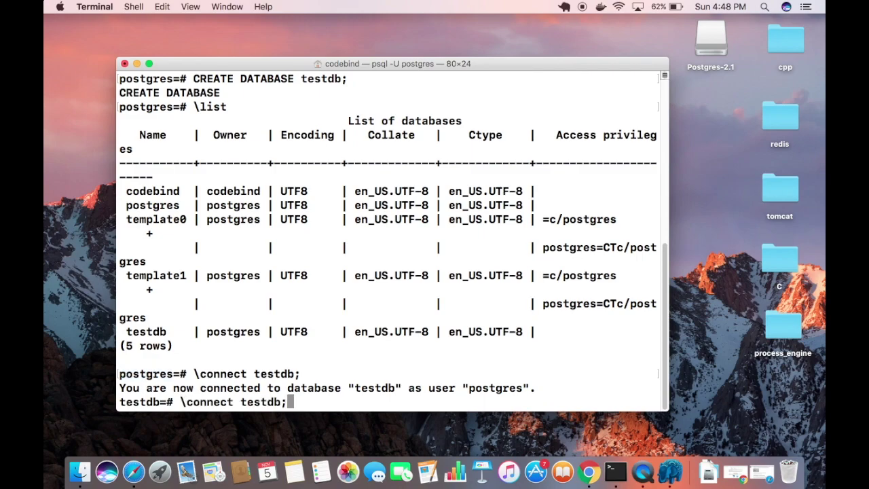
key(Left)
key(BackSpace)
key(BackSpace)
key(BackSpace)
key(BackSpace)
key(BackSpace)
key(BackSpace)
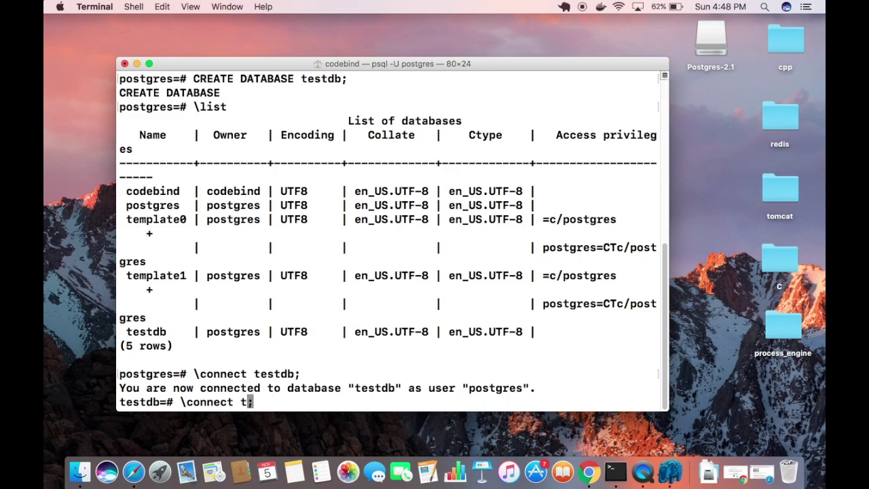
text(postgres)
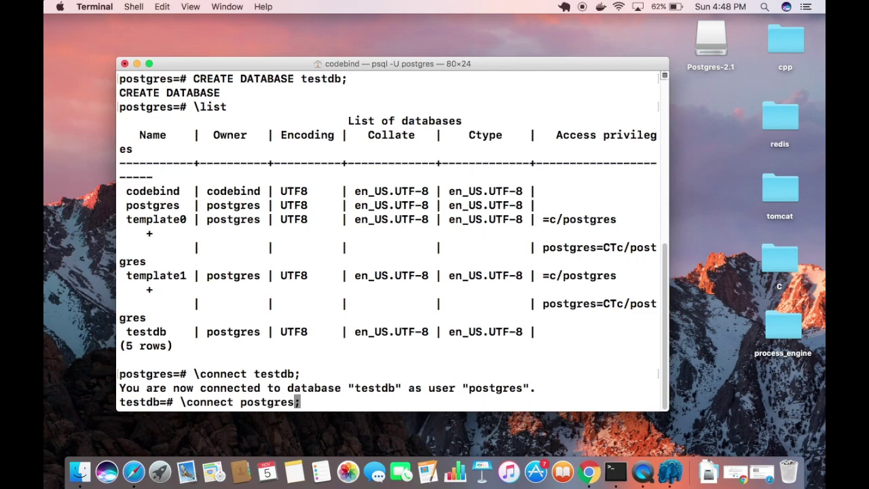
key(Return)
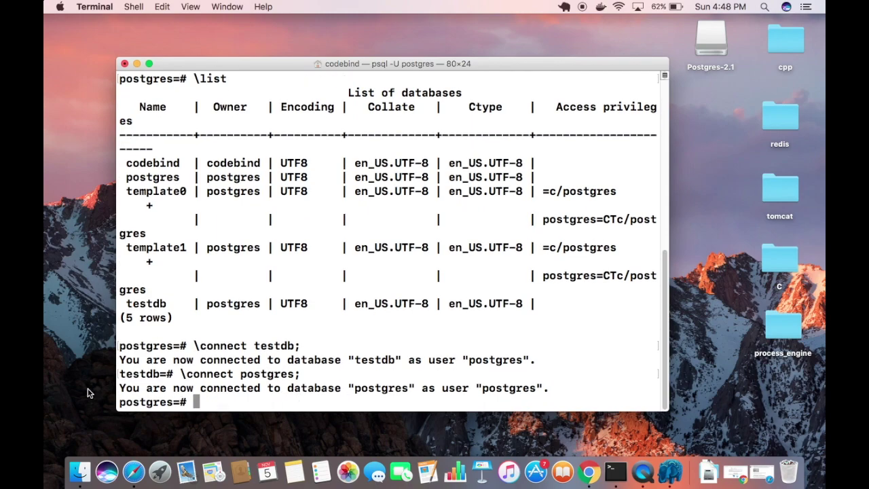
double_click(146, 402)
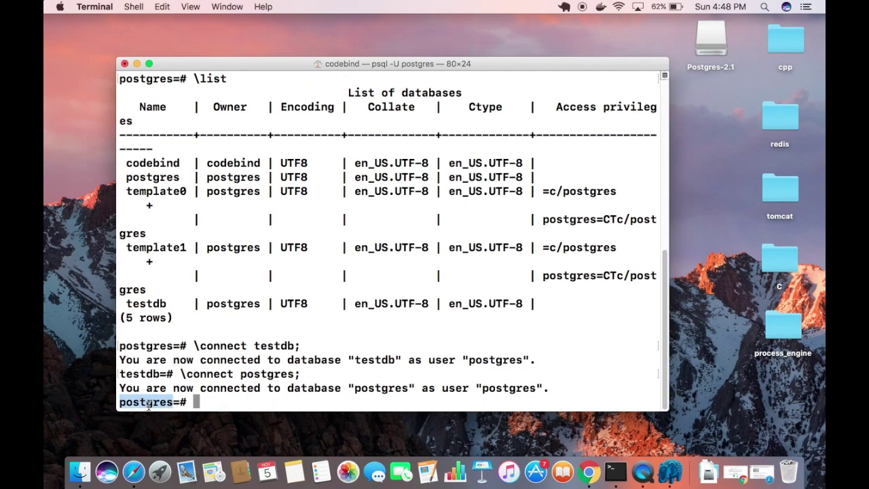
click(201, 401)
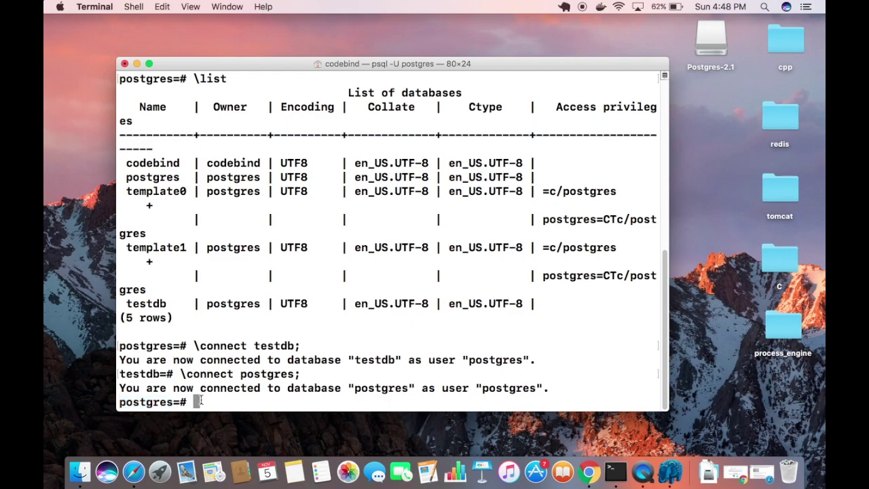
Drop testdb with DROP DATABASE testdb ; and confirm via \list it is gone.
text(DROP DATABASE t)
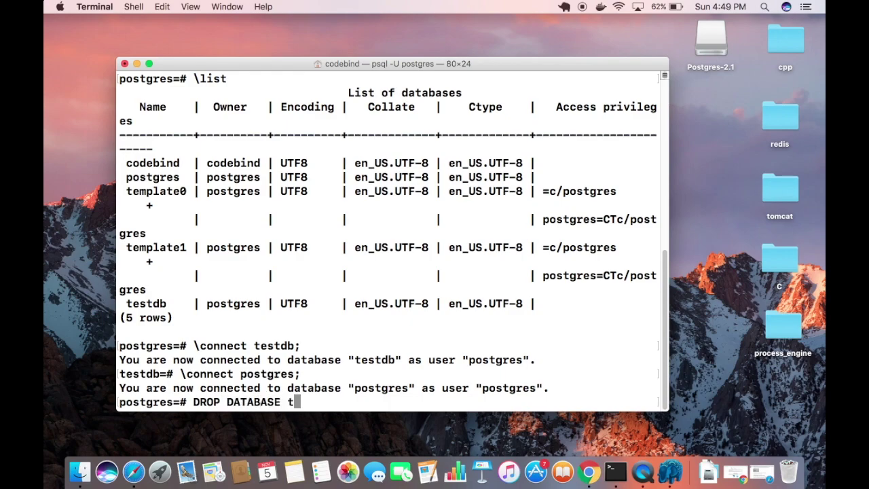
text(estdb ;)
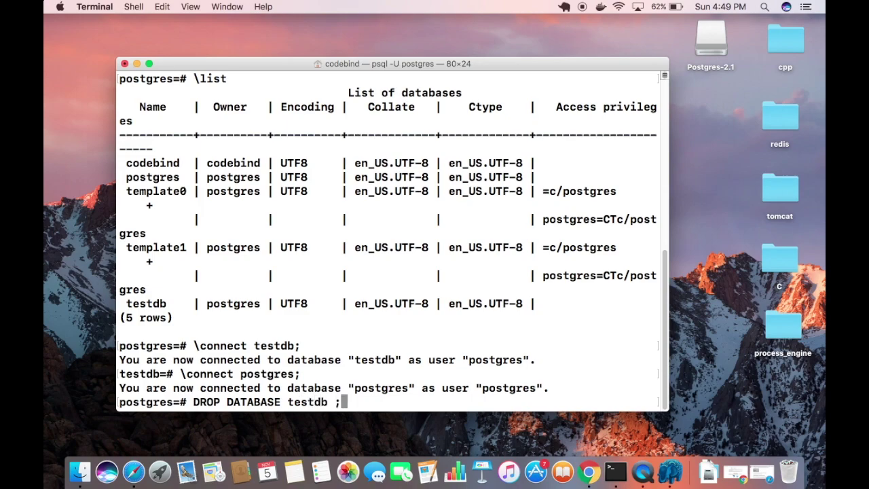
key(Return)
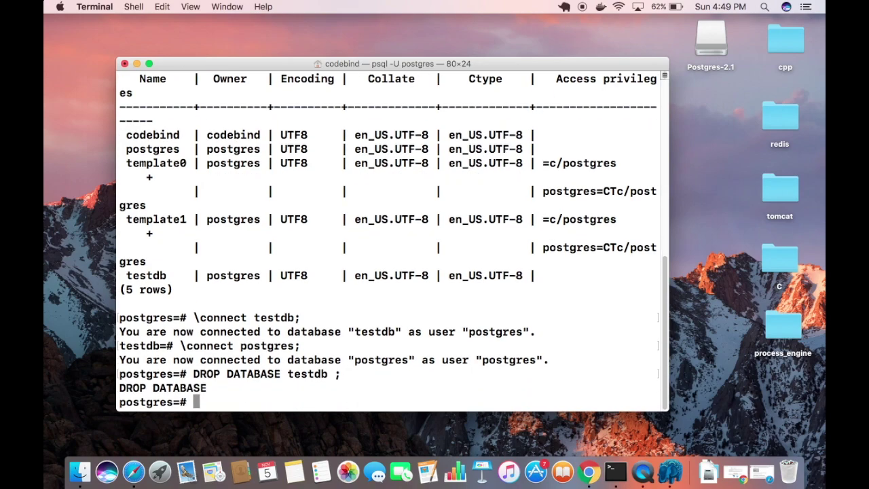
triple_click(171, 389)
click(233, 383)
key(Up)
key(Up)
key(Up)
key(Up)
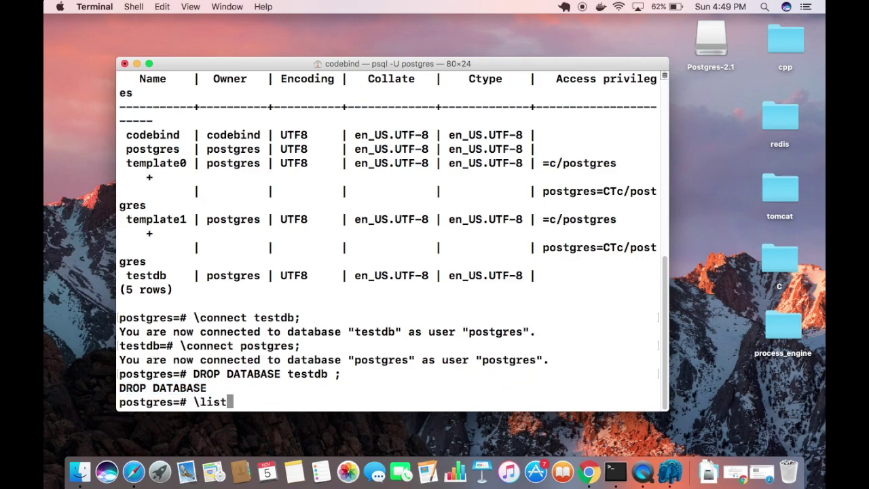
key(Return)
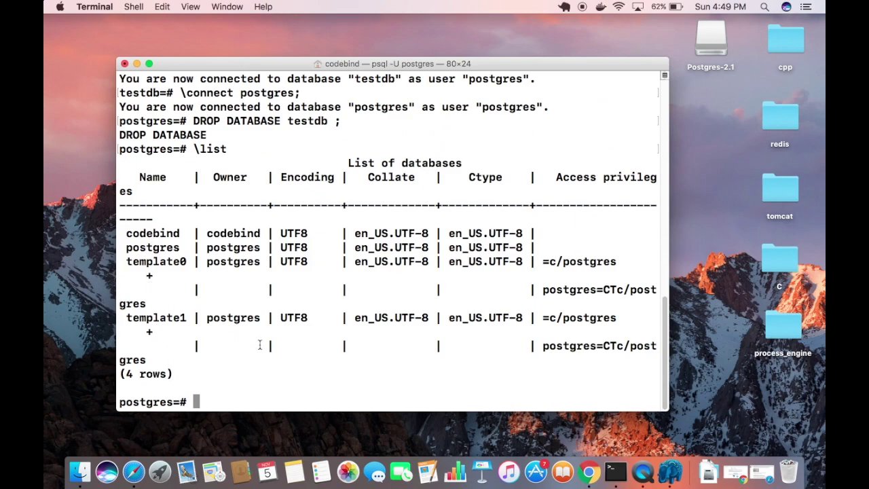
Recreate testdb and check that the Postgres.app window lists it beside codebind.
key(Up)
key(Up)
key(Up)
key(Up)
key(Up)
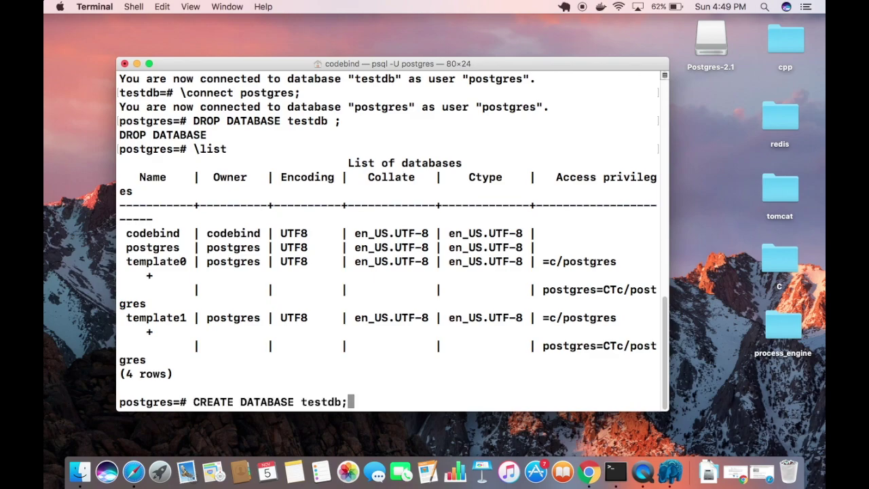
key(Return)
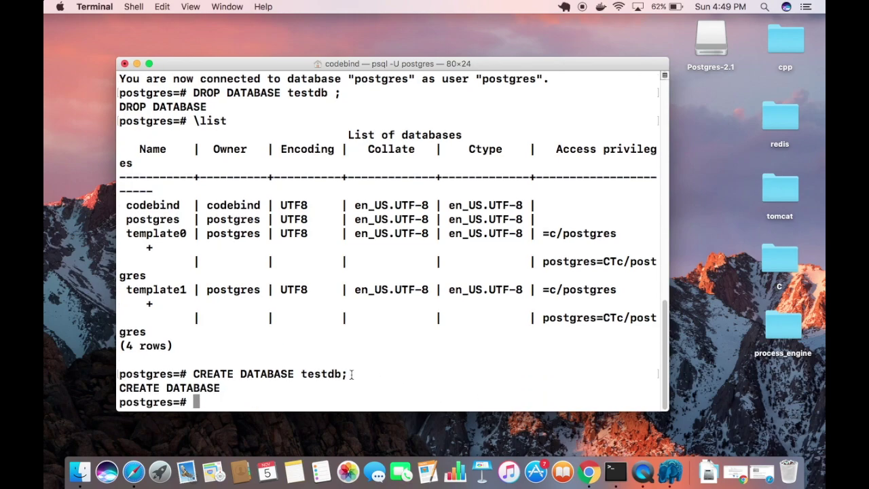
click(671, 471)
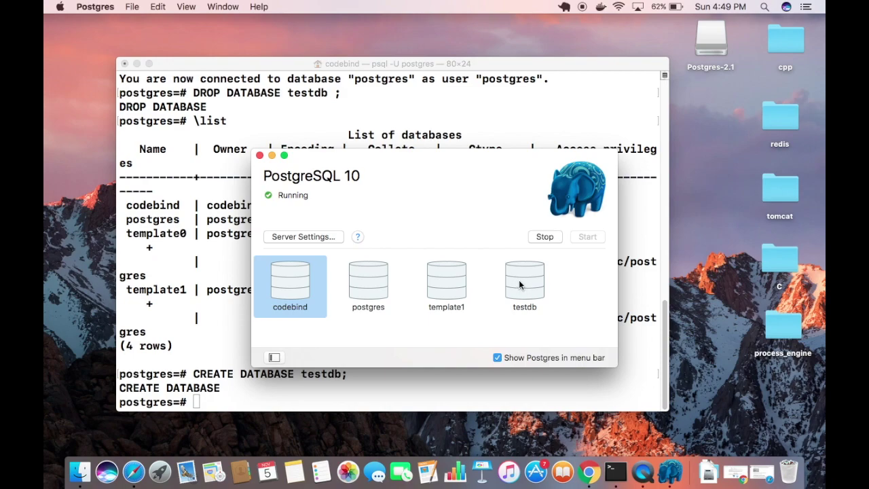
Drop testdb again in psql and verify Postgres.app shows only codebind, postgres and template1.
click(627, 306)
key(Up)
key(Up)
key(Up)
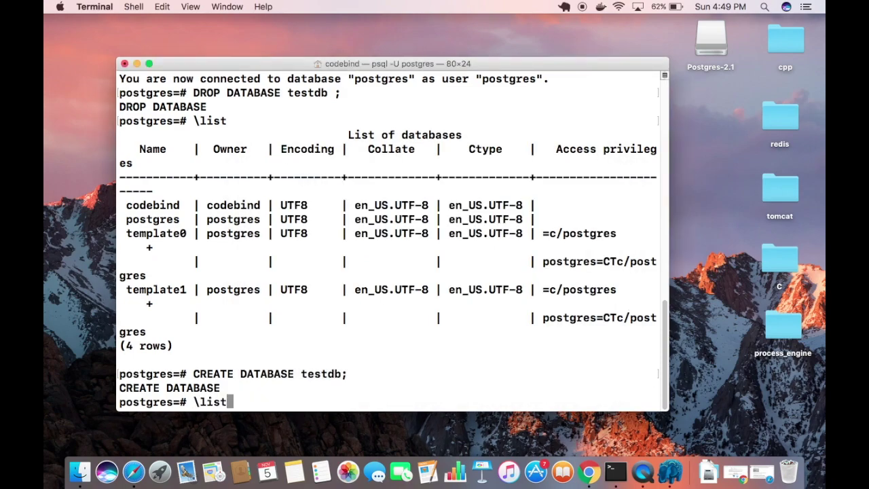
key(Return)
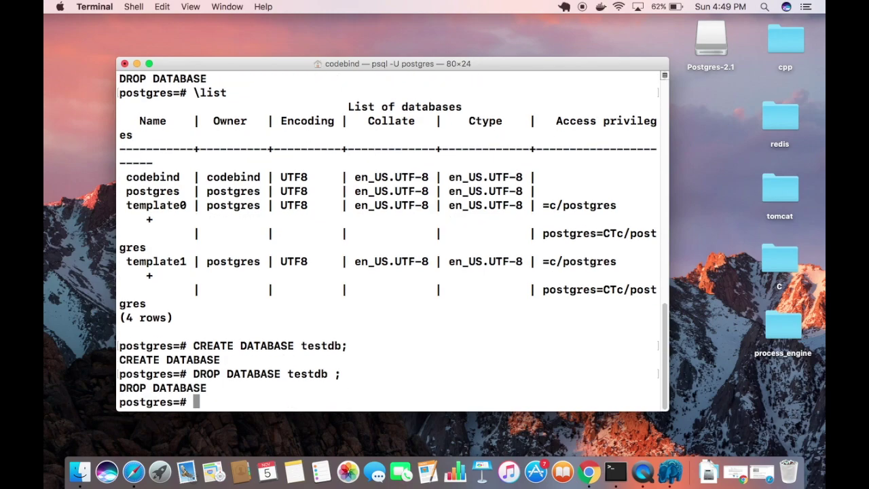
click(671, 471)
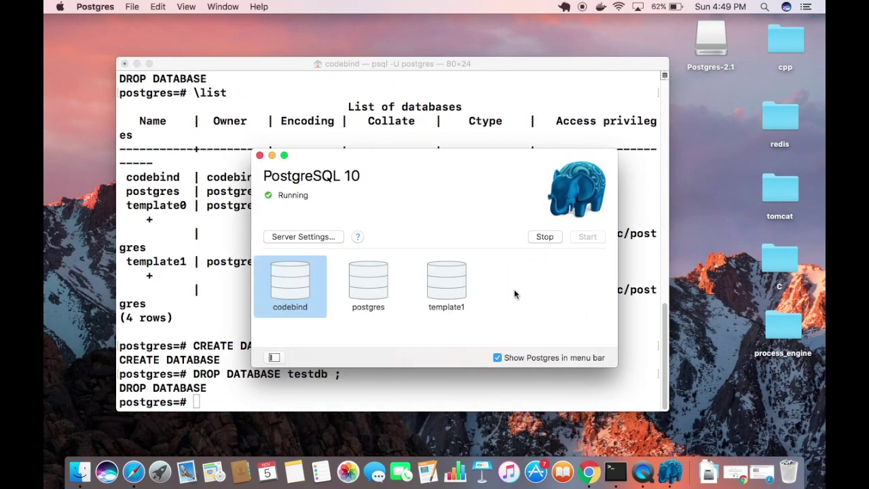